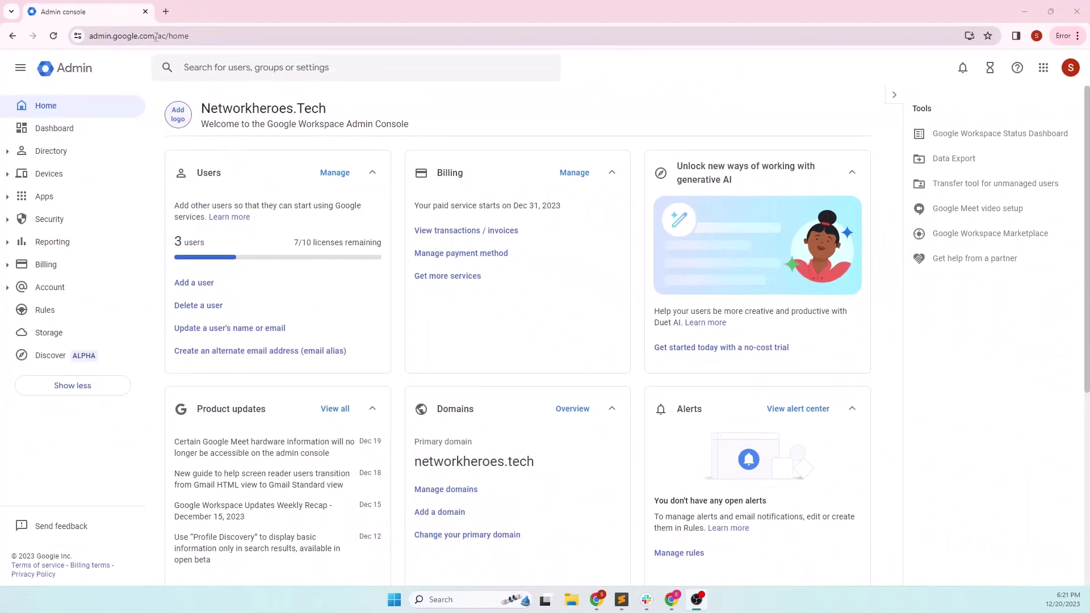
# - Check which account is signed in to the Google Drive window
pyautogui.click(1071, 67)
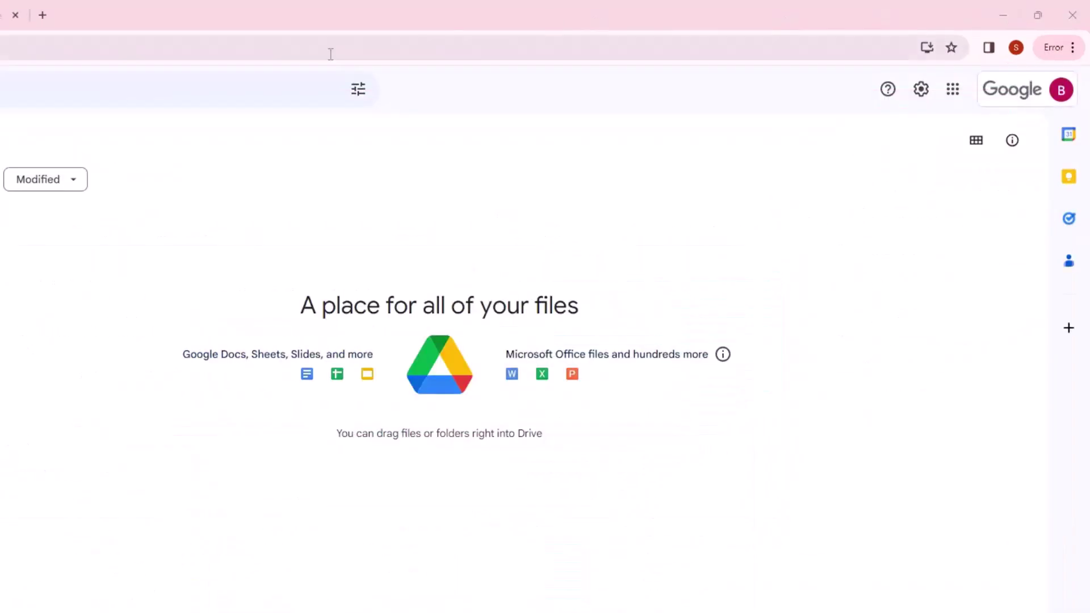
pyautogui.click(1062, 90)
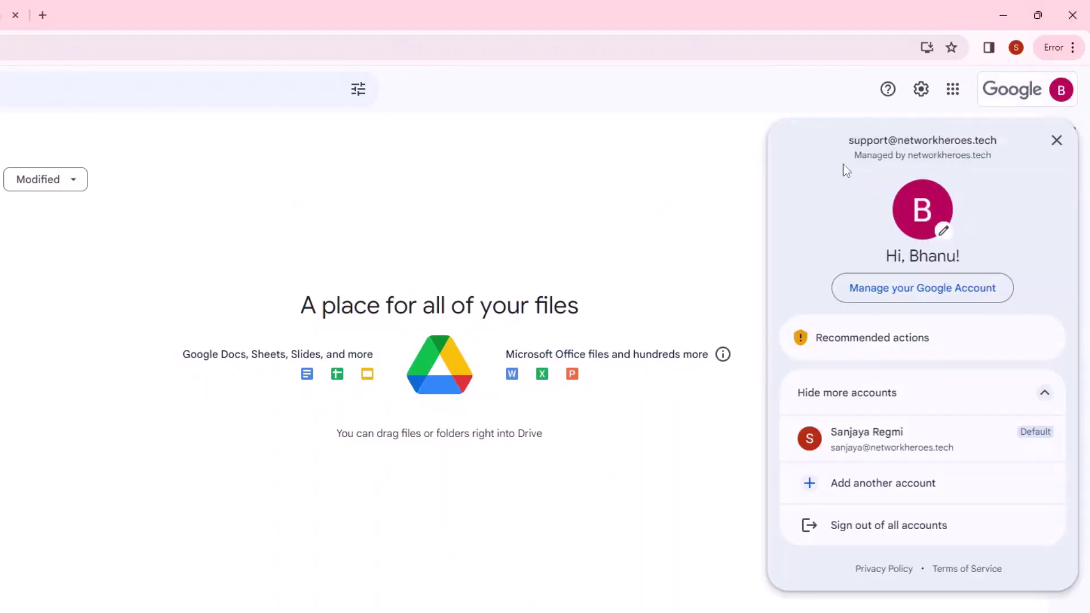
pyautogui.moveTo(844, 140); pyautogui.dragTo(995, 137)
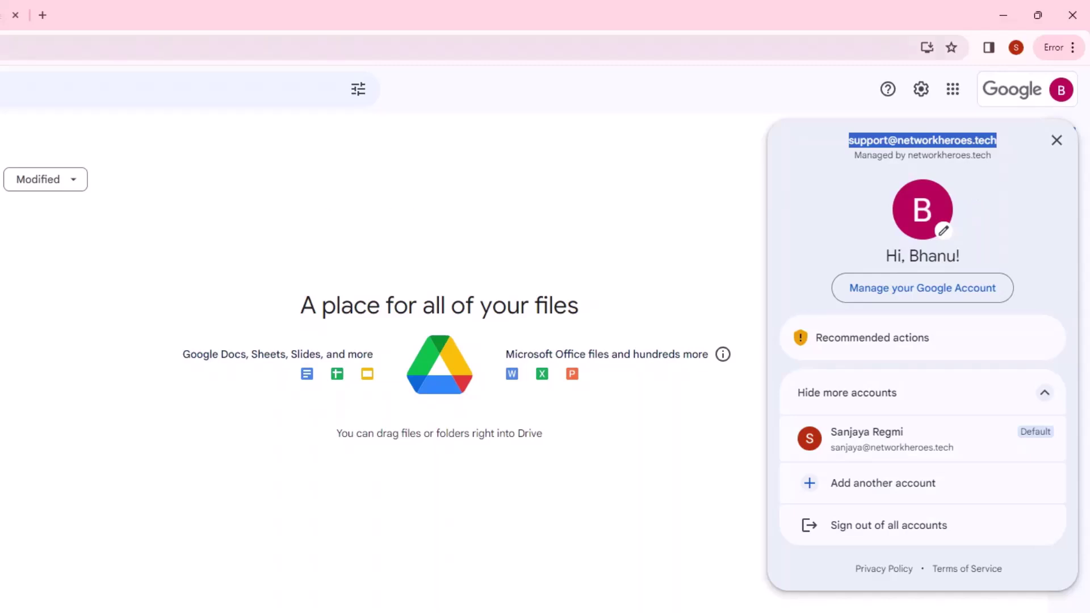
pyautogui.click(6, 15)
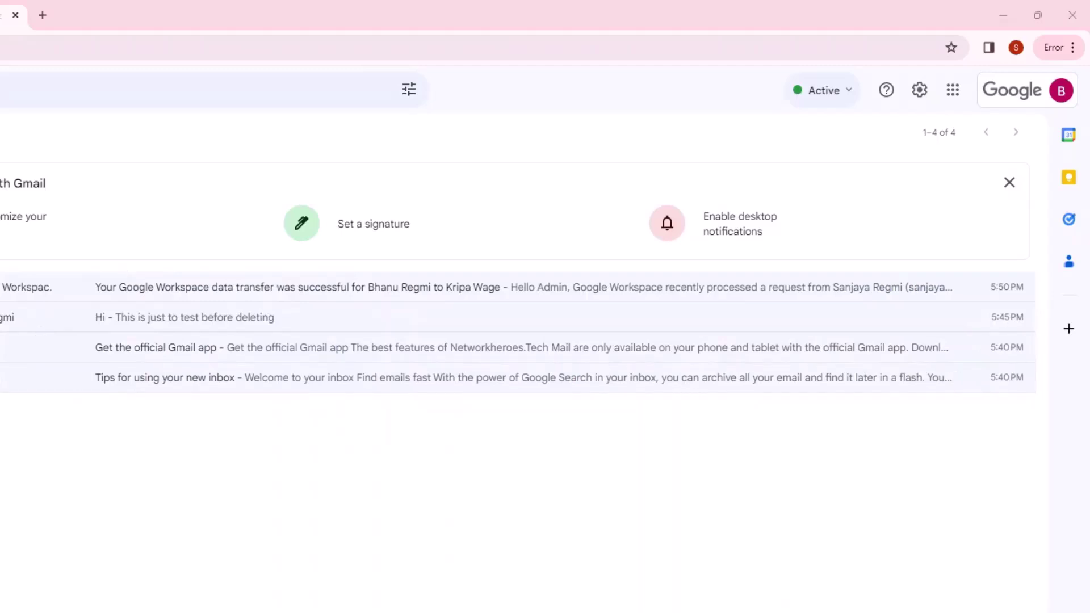
# - Check the incognito window's signed-in account and show its Gmail inbox
pyautogui.hotkey('alt', 'Tab')
pyautogui.click(1072, 97)
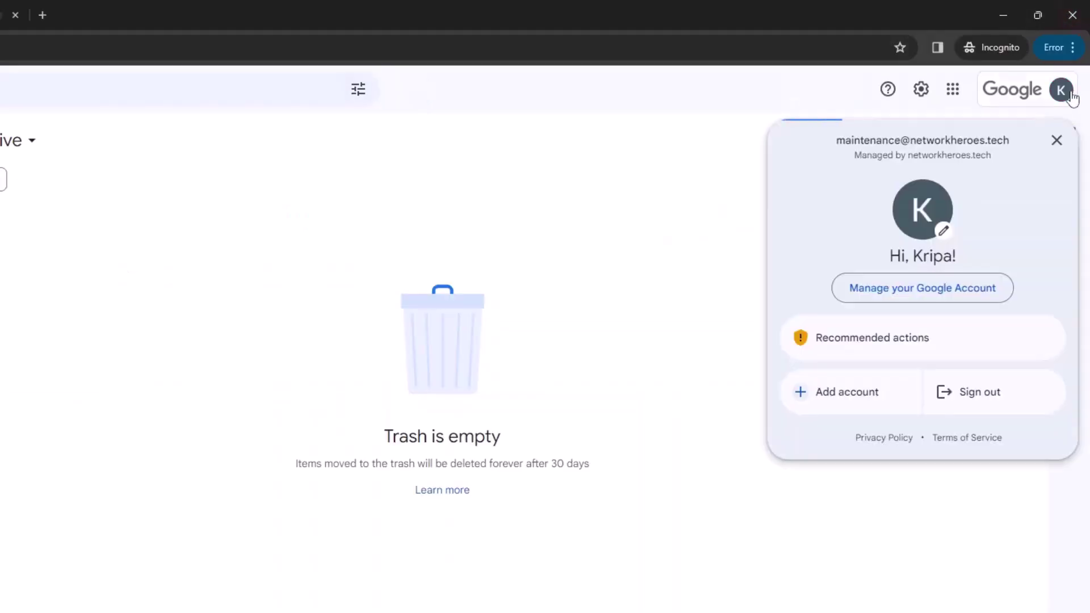
pyautogui.moveTo(837, 141); pyautogui.dragTo(1004, 137)
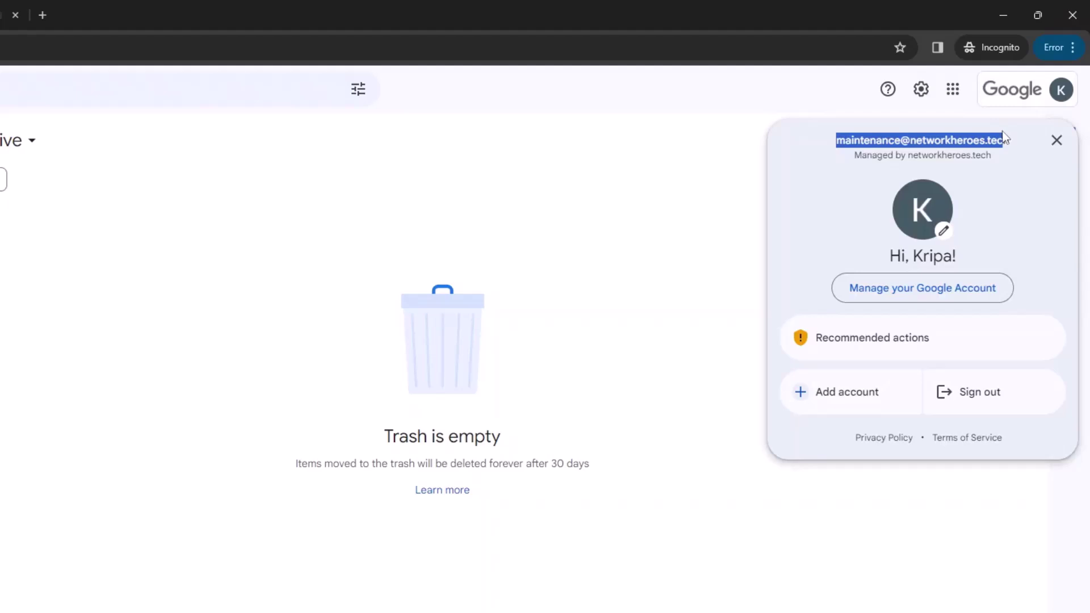
pyautogui.hotkey('ctrl', 'Tab')
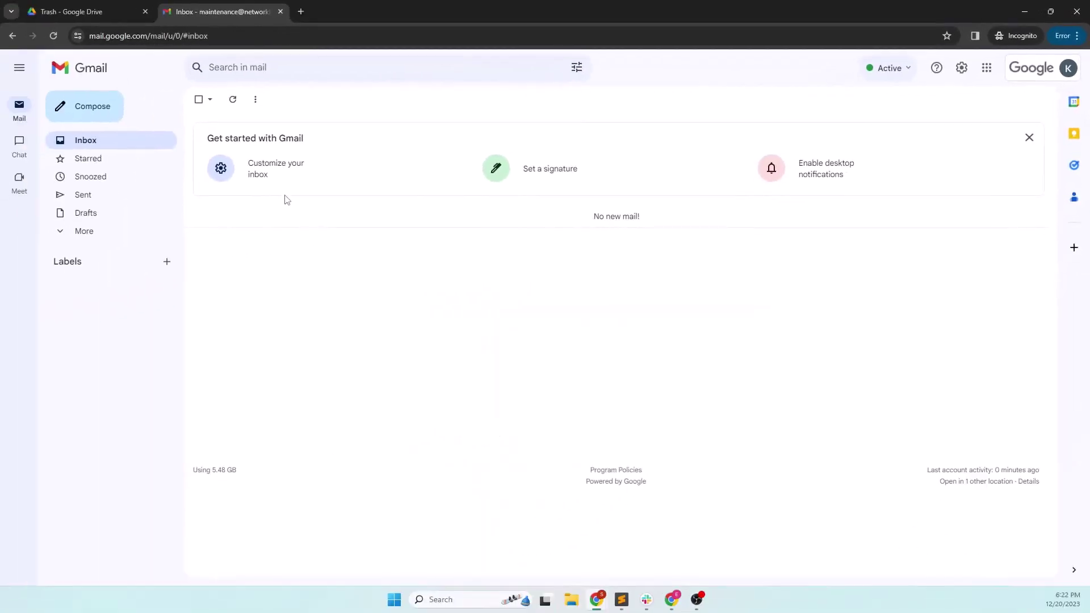
# - Confirm the incognito account's address and return to its empty Gmail inbox
pyautogui.click(1025, 11)
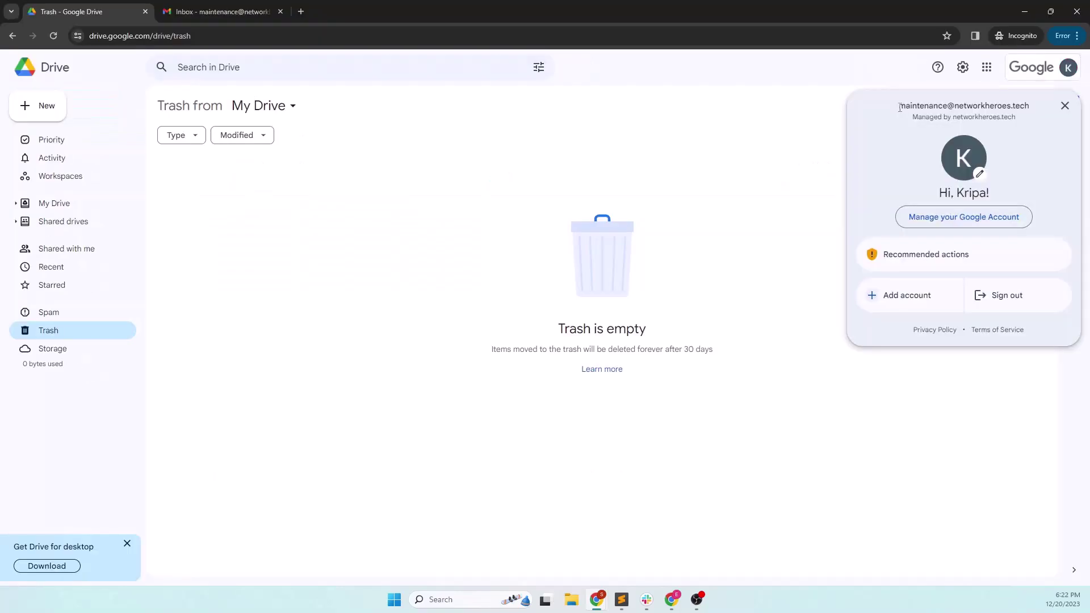
pyautogui.moveTo(899, 105); pyautogui.dragTo(1036, 103)
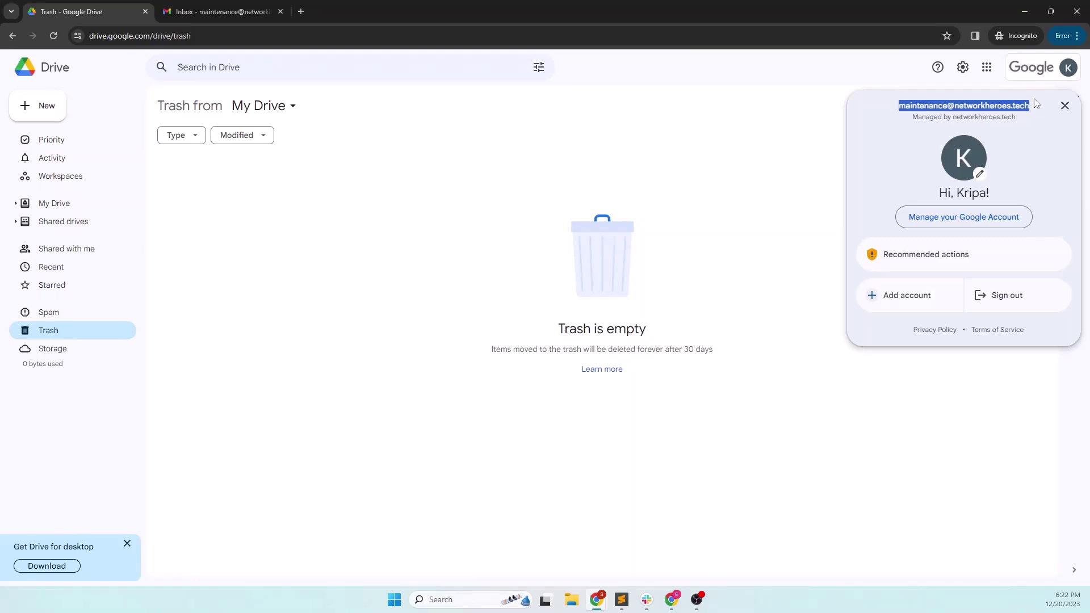
pyautogui.hotkey('ctrl', 'Tab')
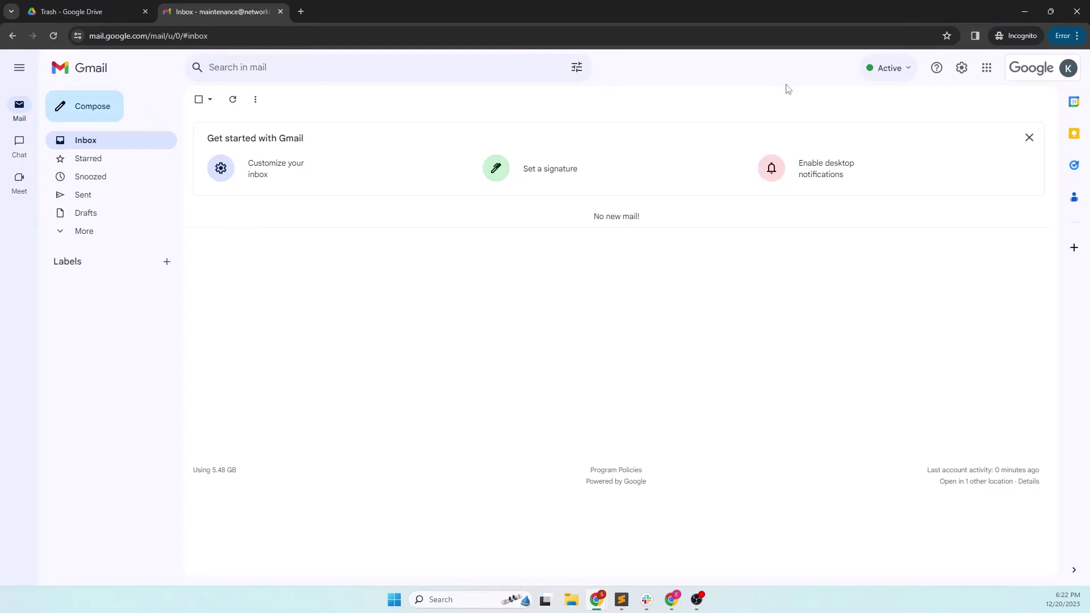
# - Upload the Microsoft_Office_2019_Pro_Plus_16.0.10375.20036 folder into the source account's My Drive
pyautogui.hotkey('alt', 'Tab')
pyautogui.click(91, 12)
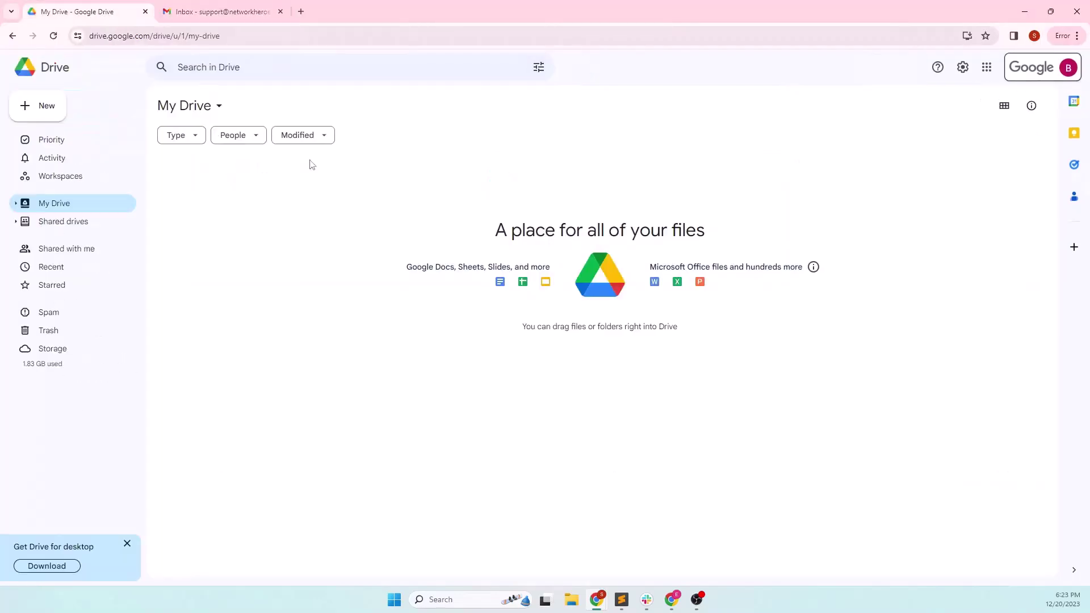
pyautogui.rightClick(234, 199)
pyautogui.click(327, 259)
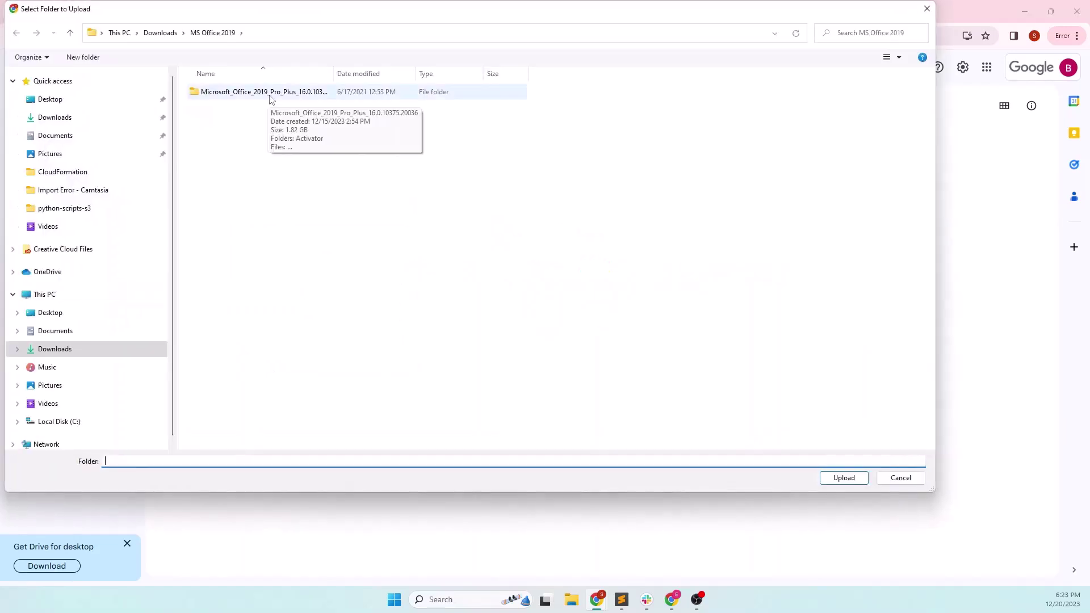
pyautogui.click(270, 96)
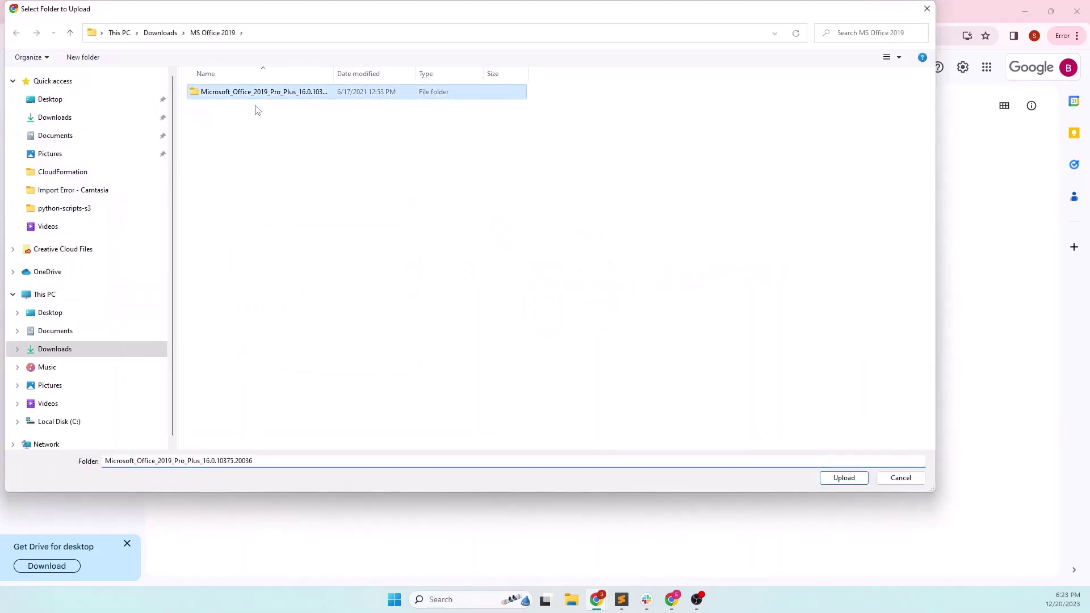
pyautogui.click(839, 482)
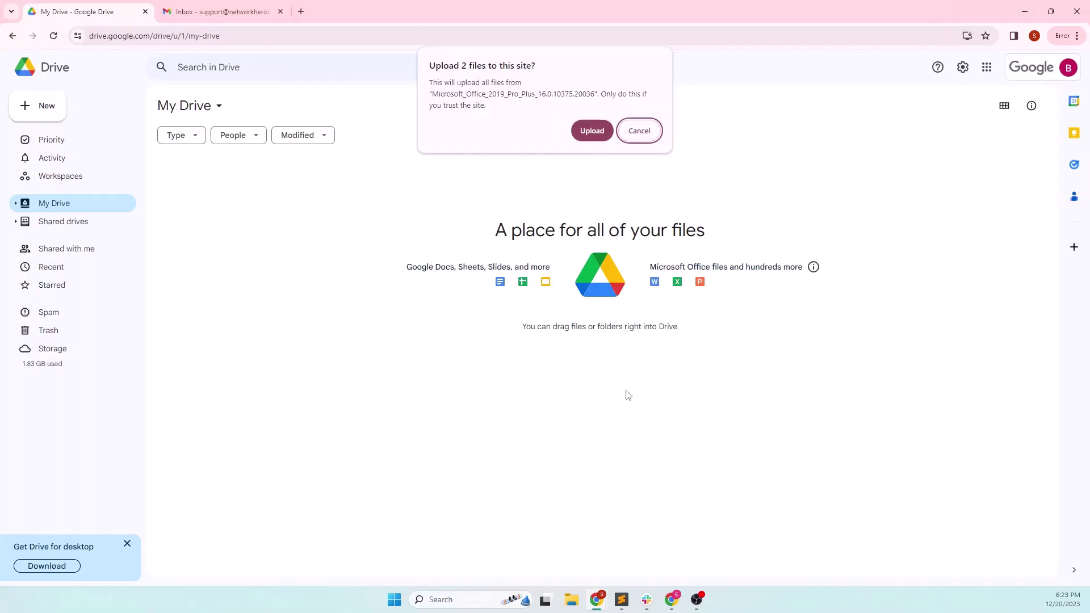
pyautogui.press('Return')
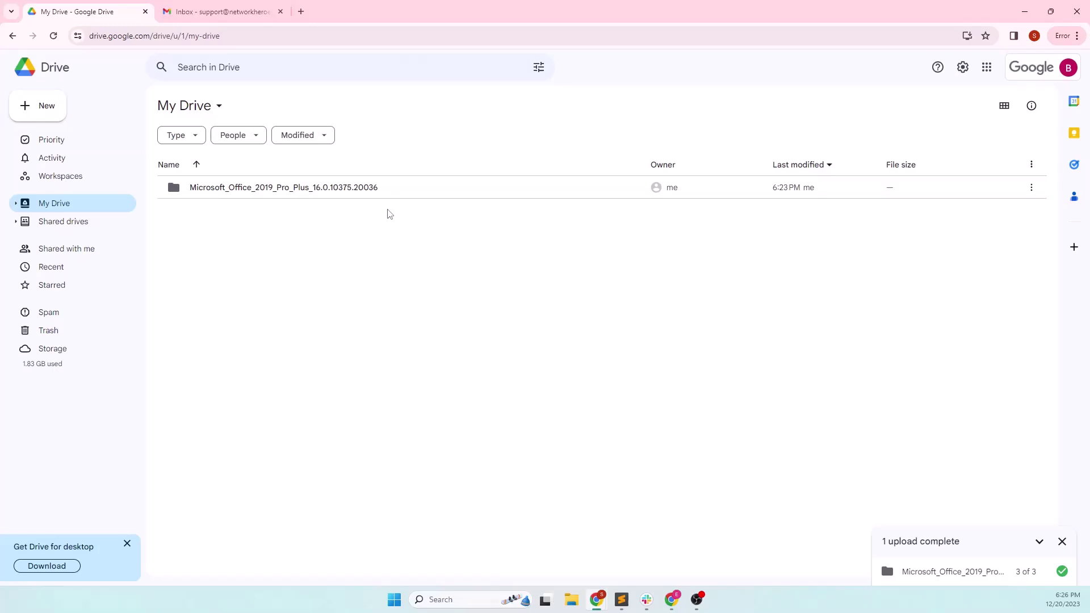
# - Glance at the Gmail inbox, return to My Drive, then minimize the browser
pyautogui.click(200, 13)
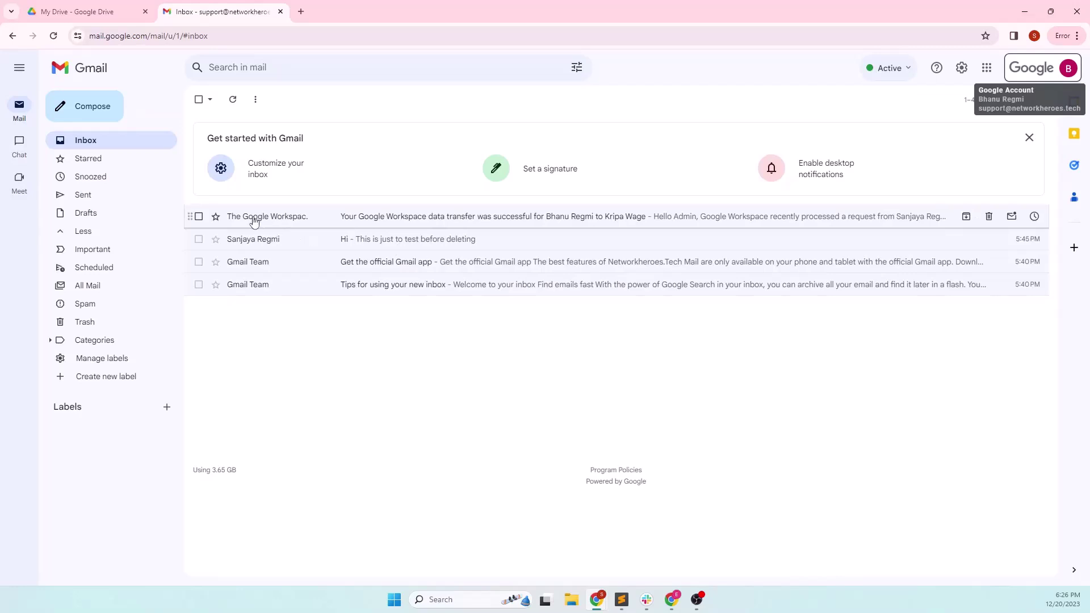
pyautogui.click(74, 11)
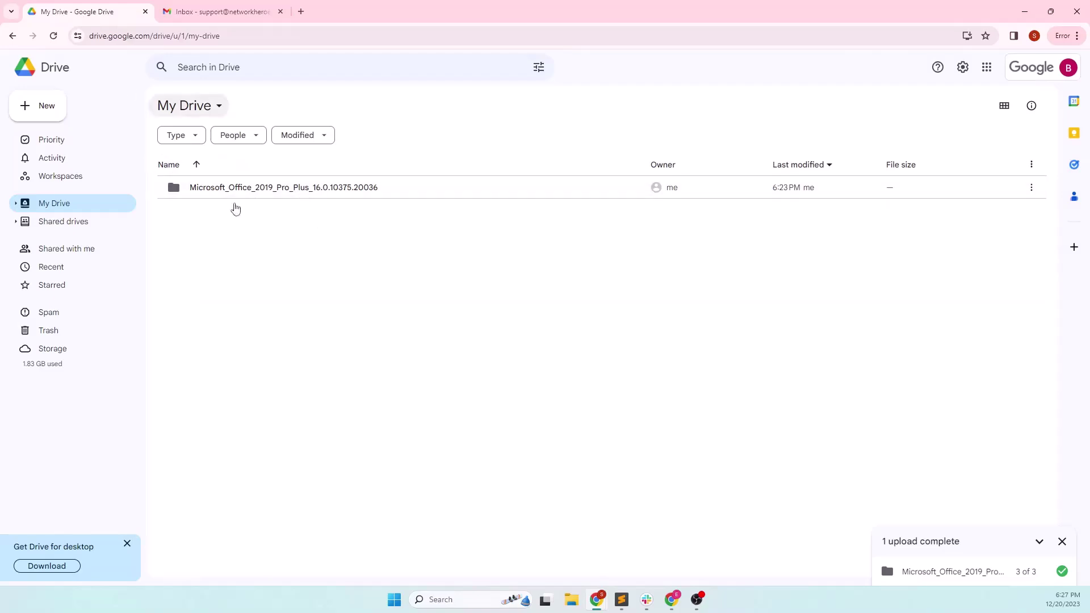
pyautogui.click(596, 600)
# - In the Admin console, go to Apps > Google Workspace > Drive and Docs and expand Transfer ownership
pyautogui.moveTo(596, 600)
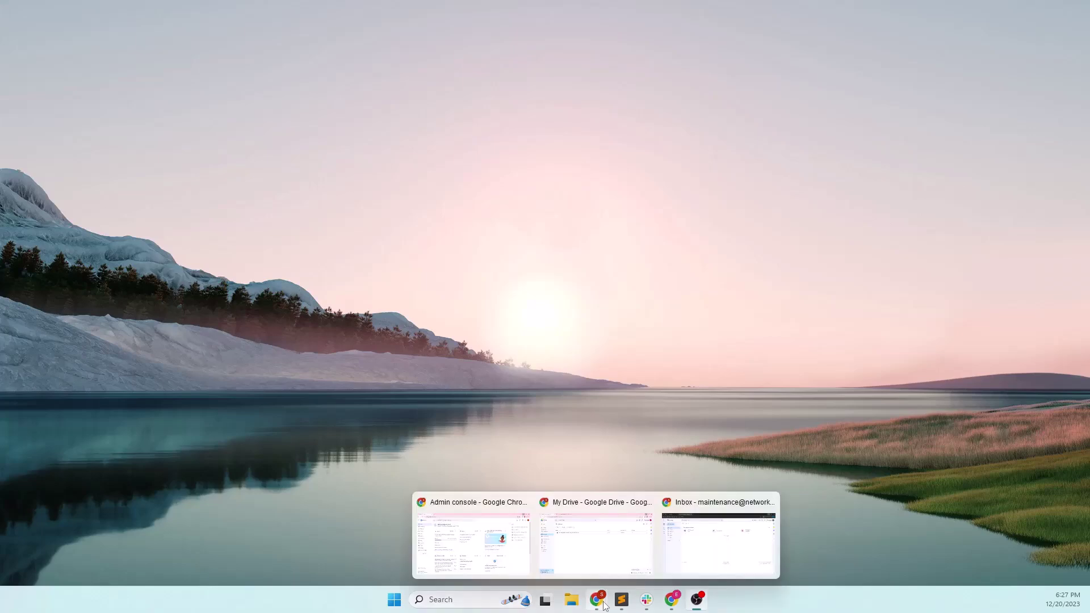
pyautogui.click(474, 539)
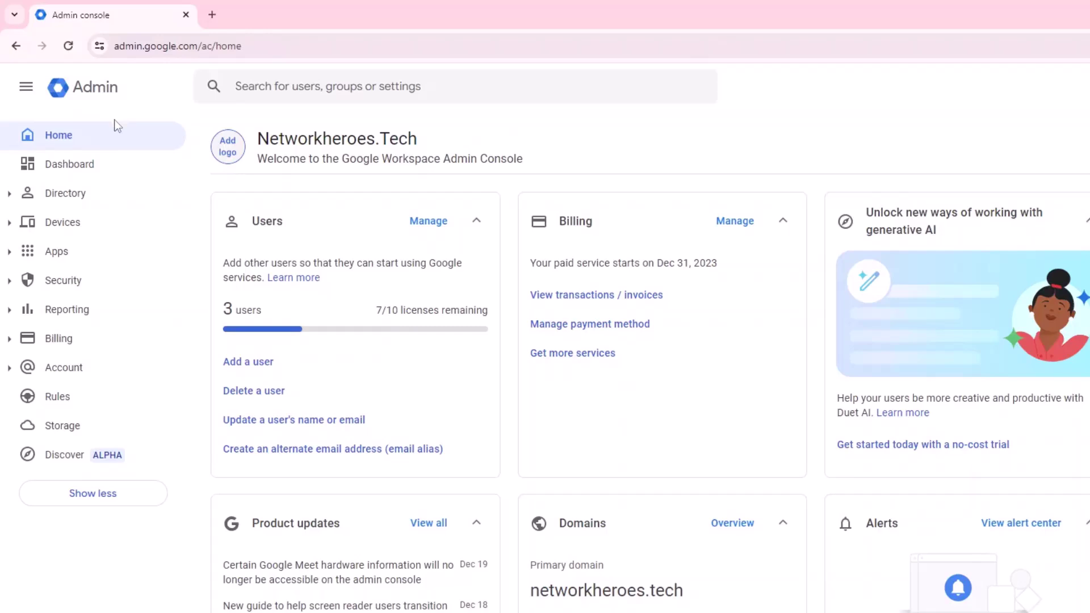
pyautogui.click(9, 253)
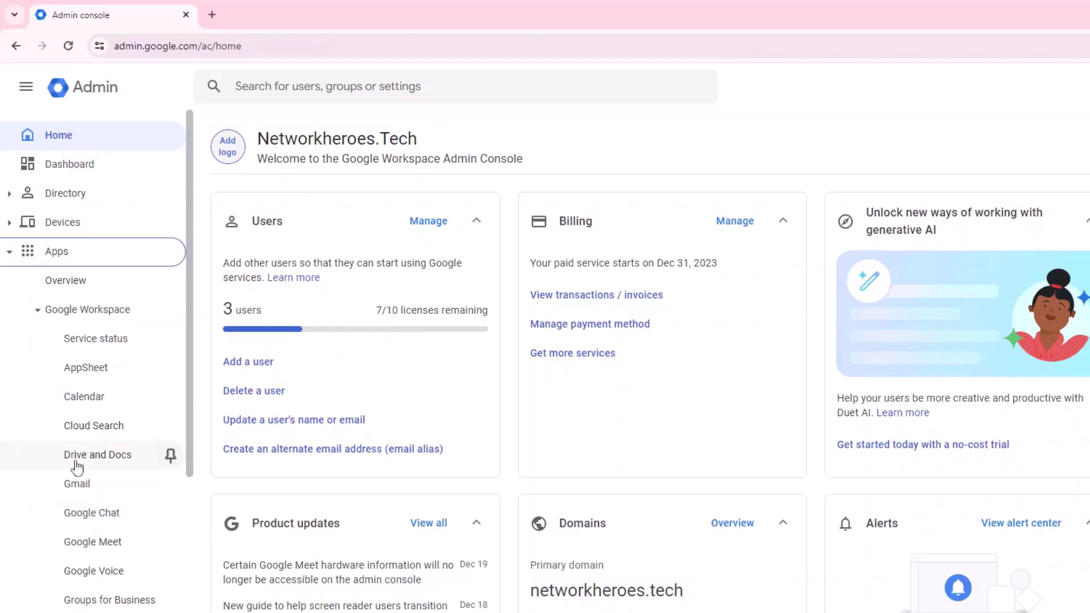
pyautogui.click(108, 467)
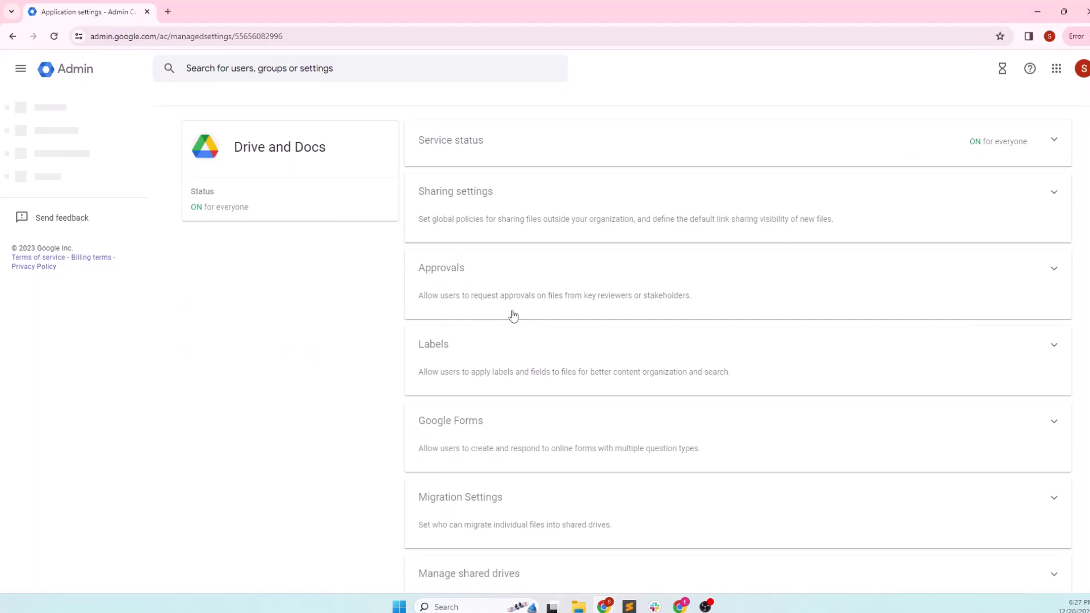
pyautogui.scroll(-2, 685, 341)
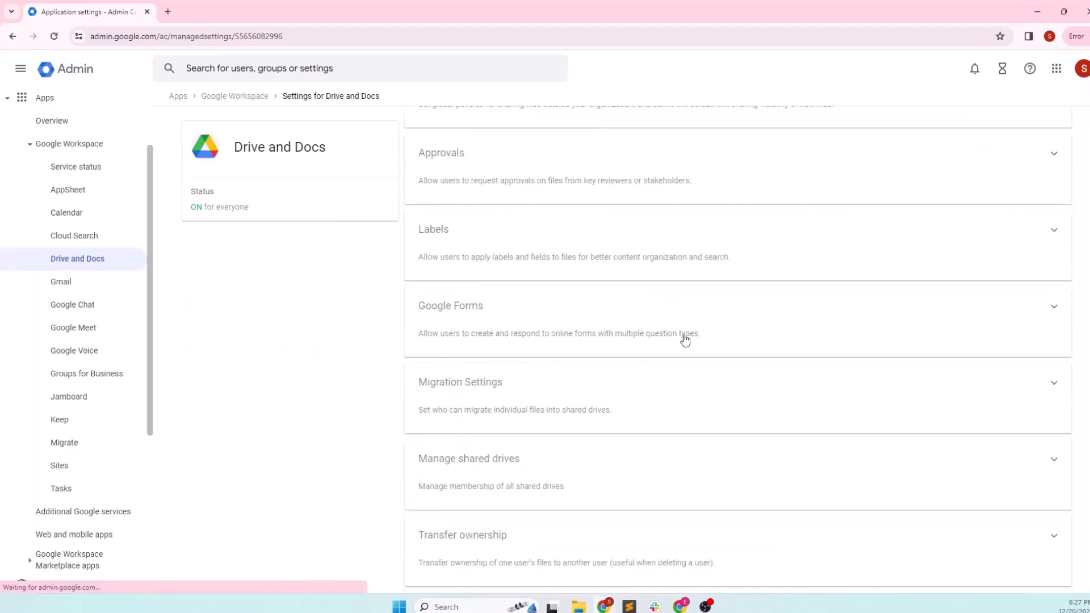
pyautogui.scroll(-2, 685, 340)
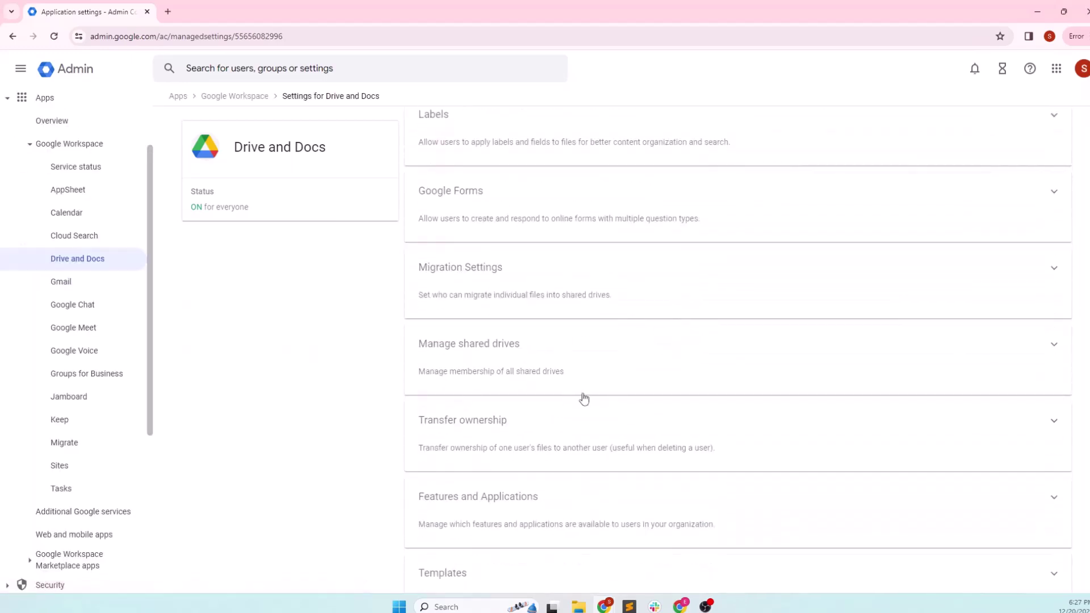
pyautogui.scroll(-3, 585, 399)
pyautogui.moveTo(406, 248); pyautogui.dragTo(549, 245)
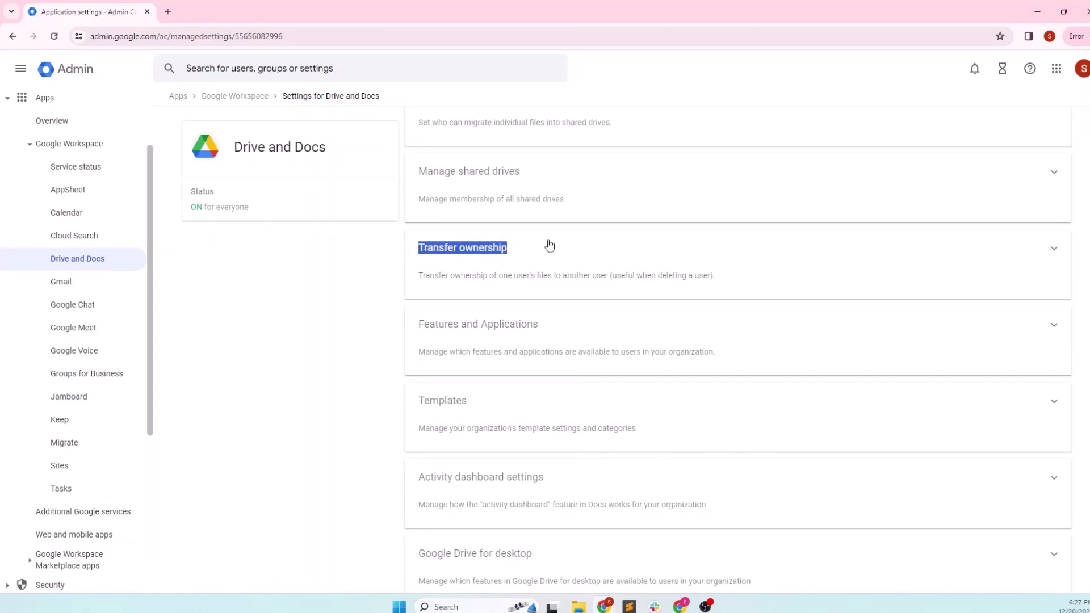
pyautogui.scroll(1, 414, 343)
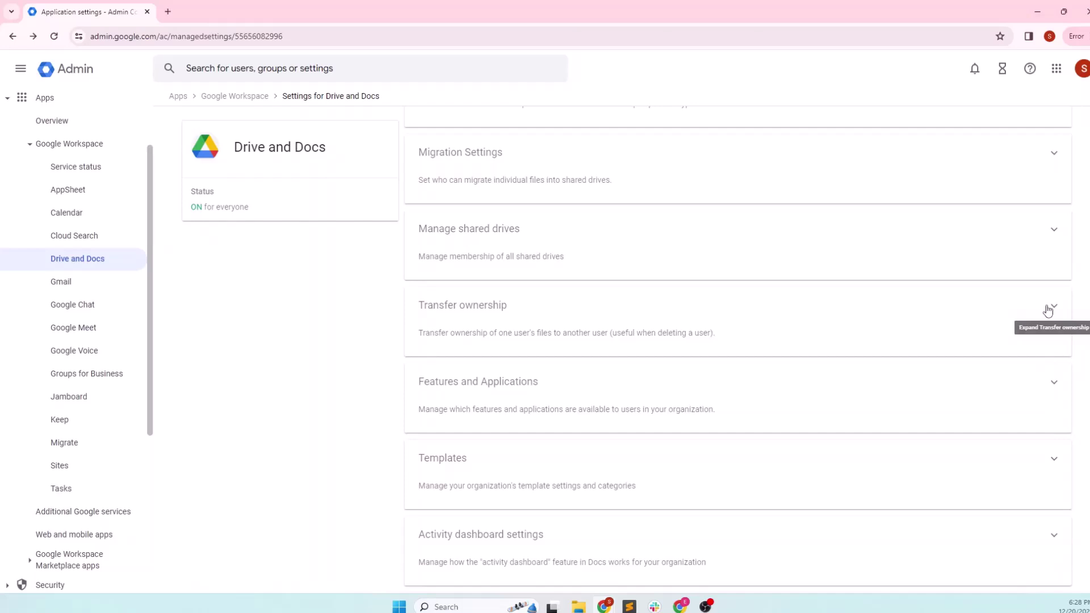
pyautogui.click(1048, 311)
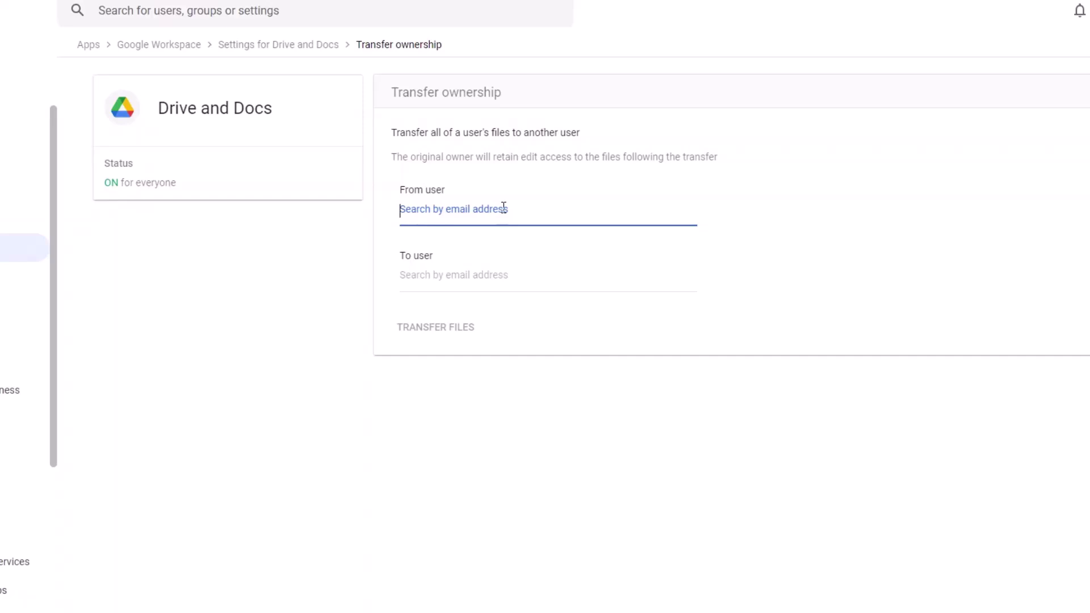
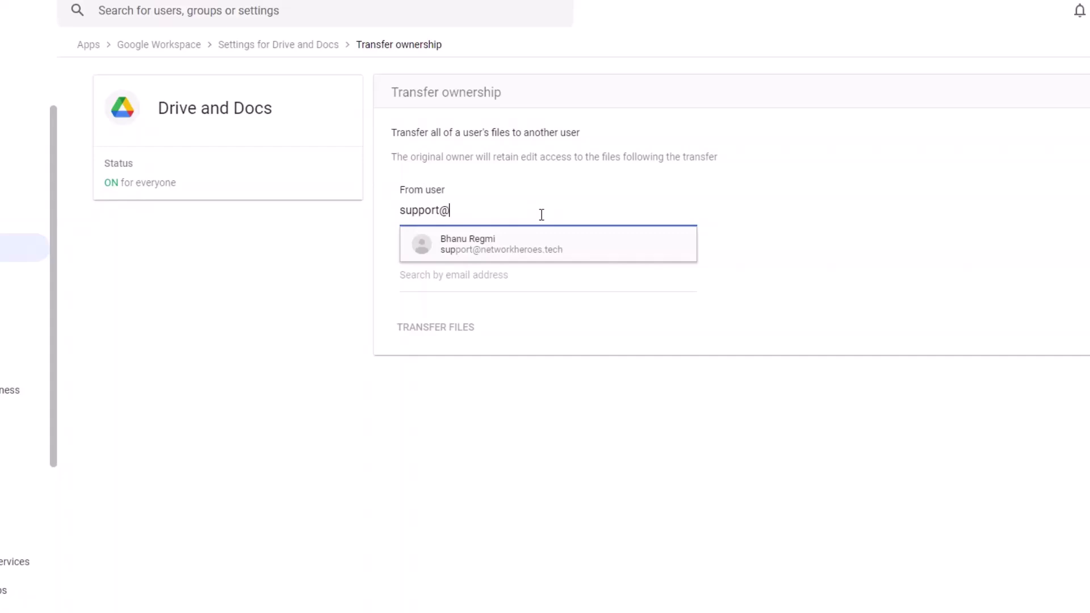
# - Transfer all Drive files from the support user to the maintenance user
pyautogui.click(540, 243)
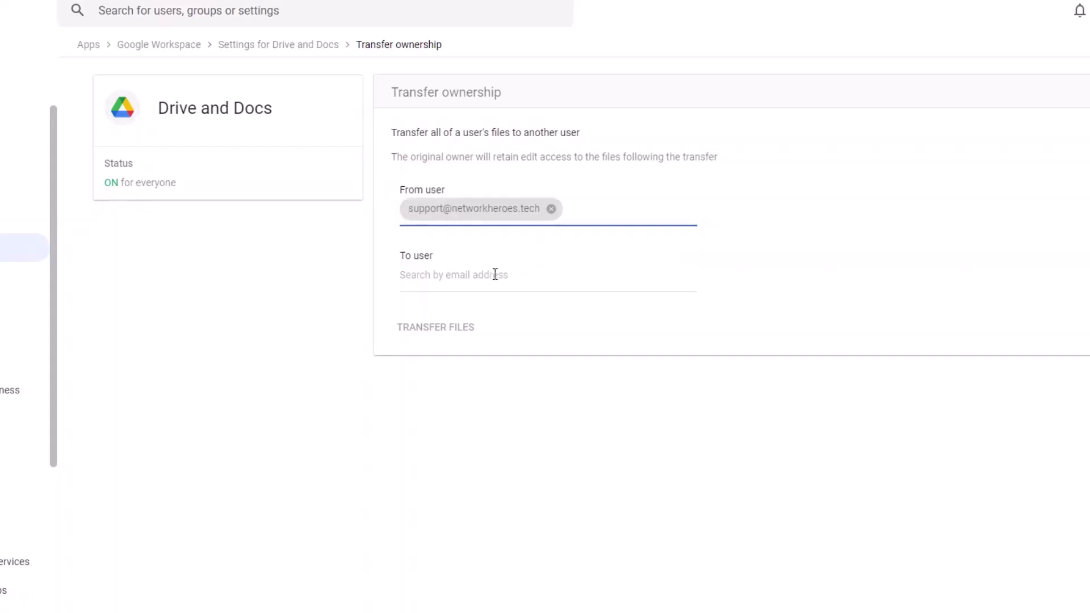
pyautogui.click(458, 283)
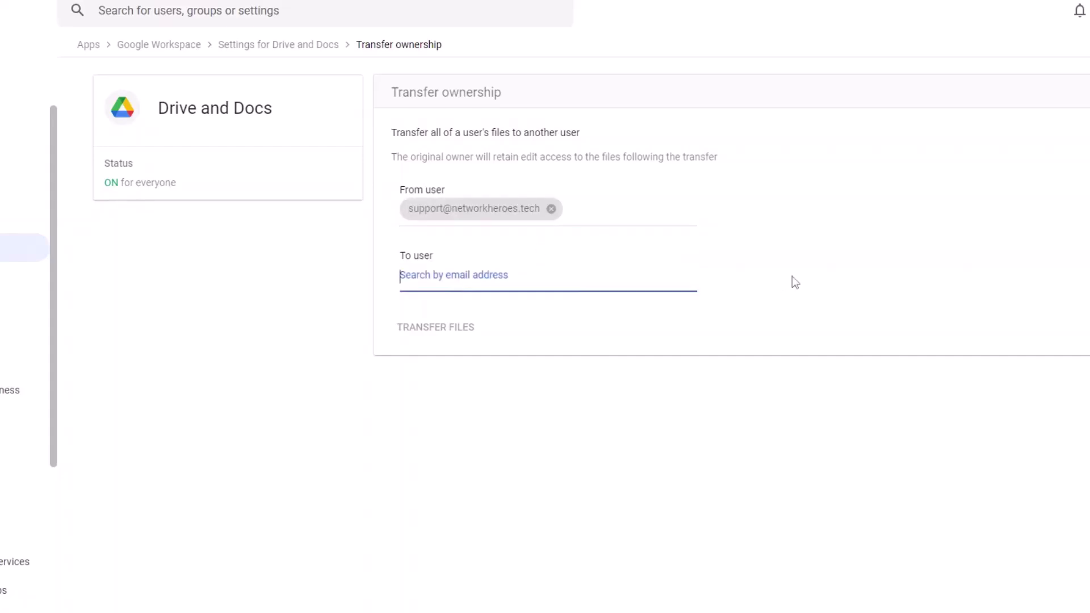
pyautogui.write('mail')
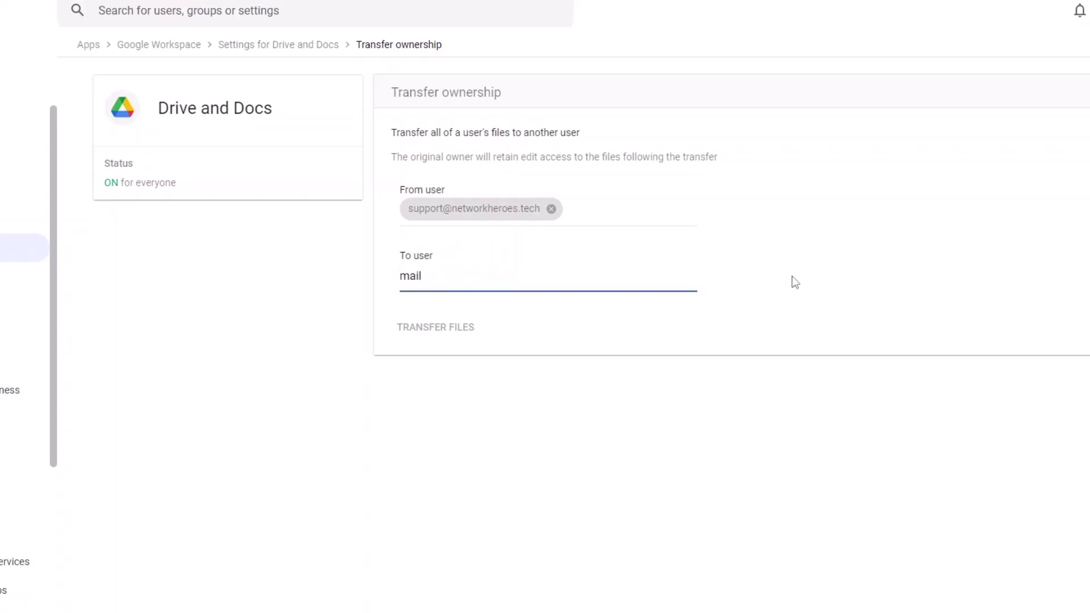
pyautogui.press('BackSpace')
pyautogui.press('BackSpace')
pyautogui.press('BackSpace')
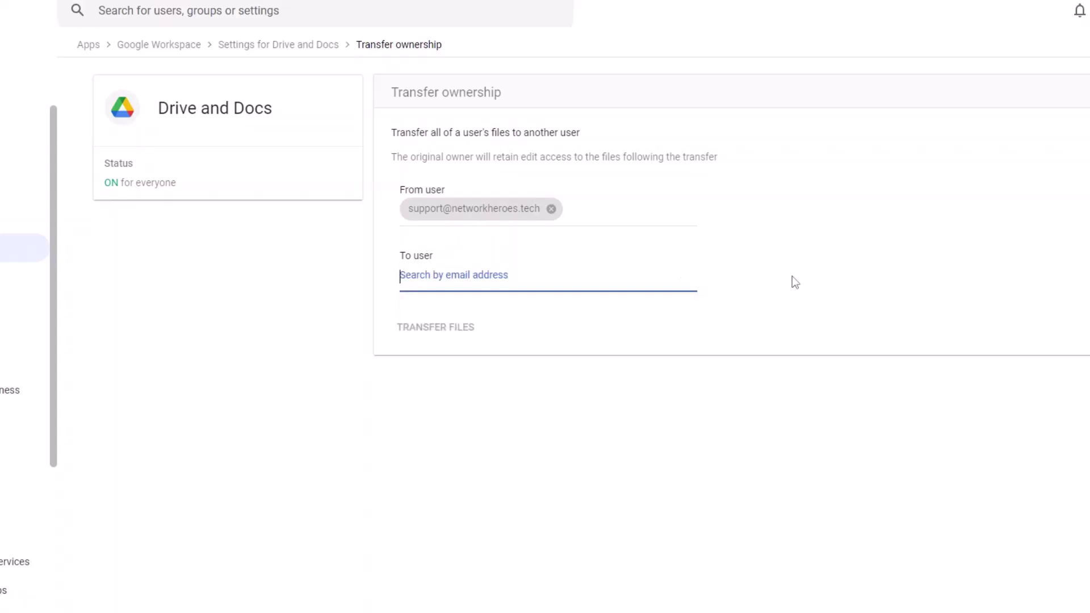
pyautogui.write('main')
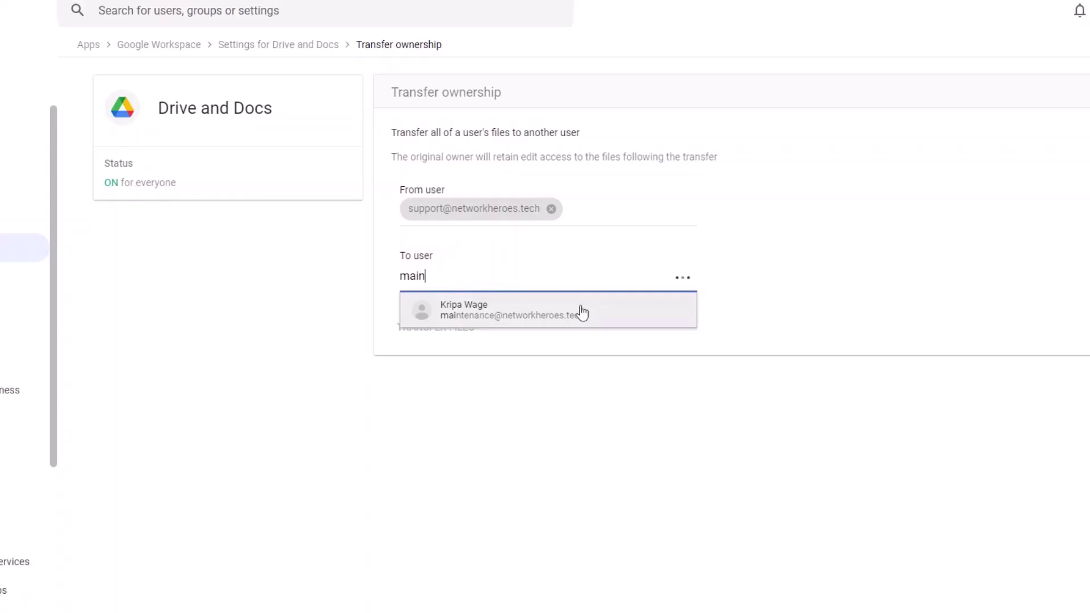
pyautogui.click(579, 309)
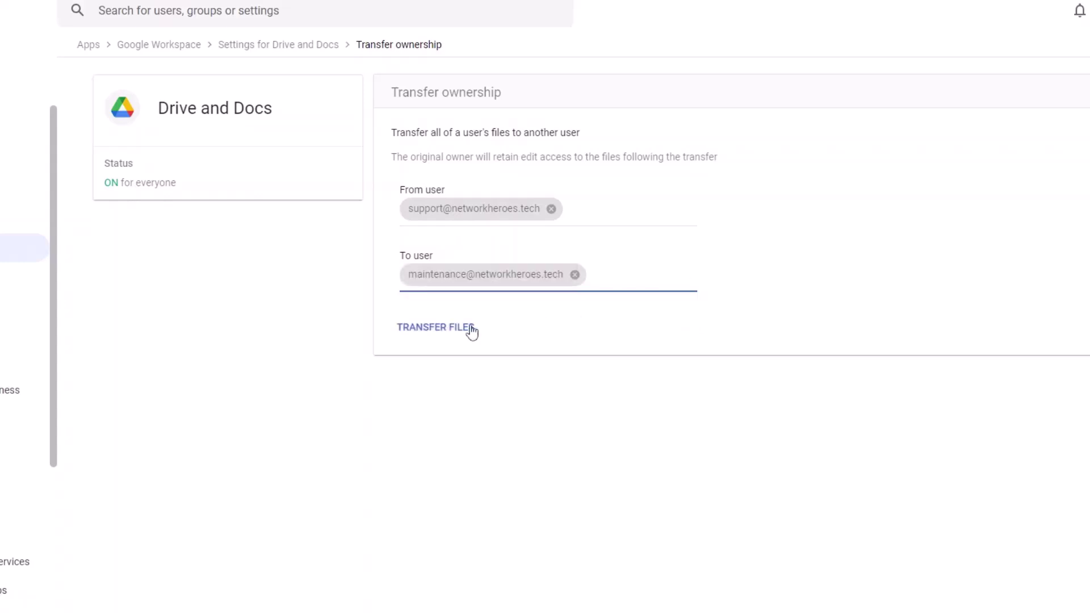
pyautogui.click(430, 333)
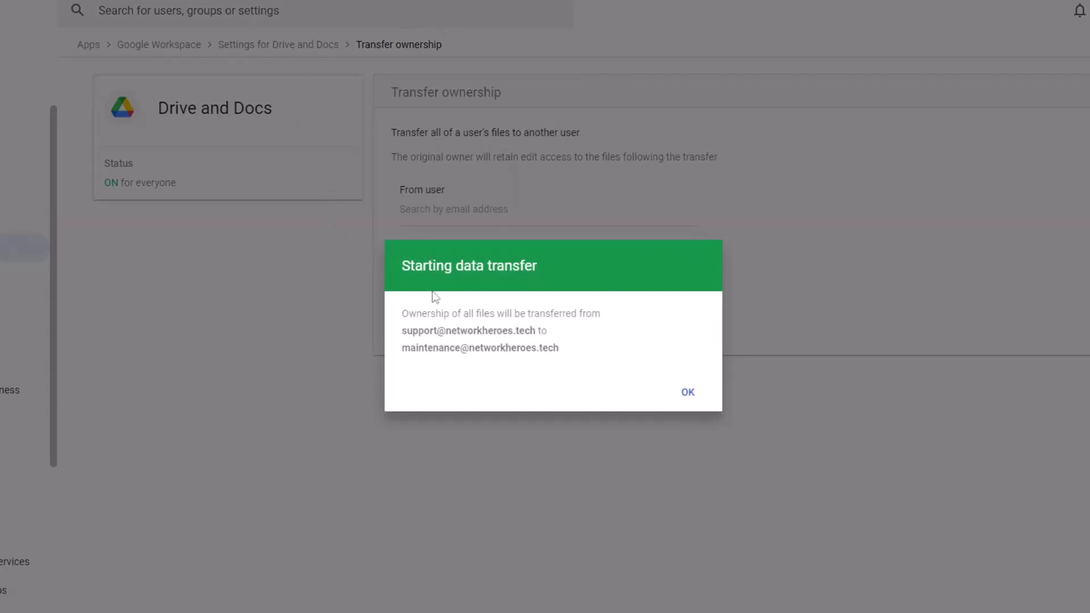
pyautogui.click(683, 394)
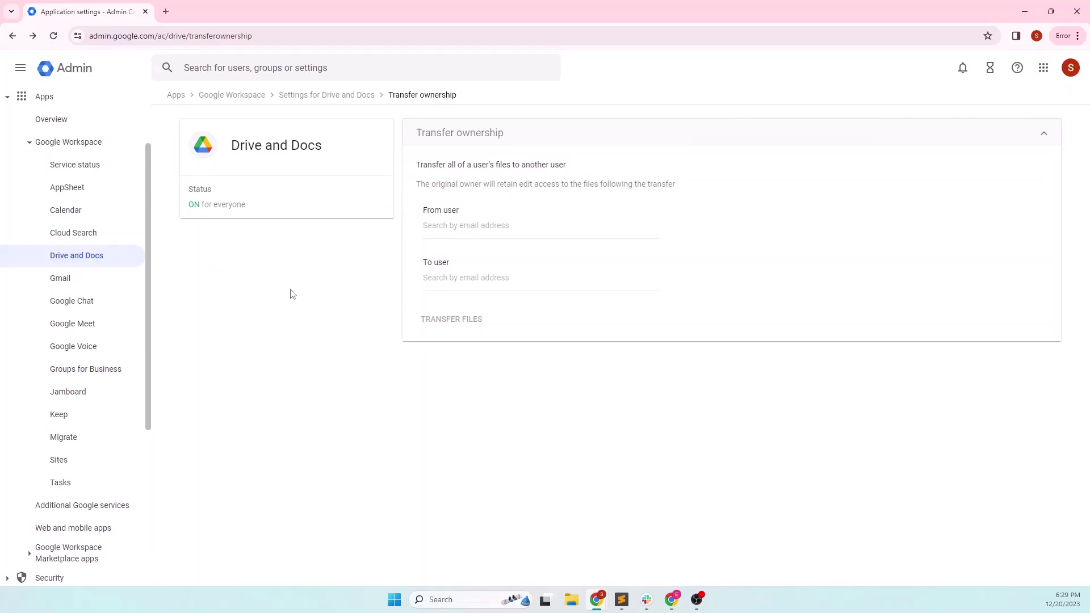
# - Bring the Google Drive window forward and confirm its signed-in account
pyautogui.click(1025, 12)
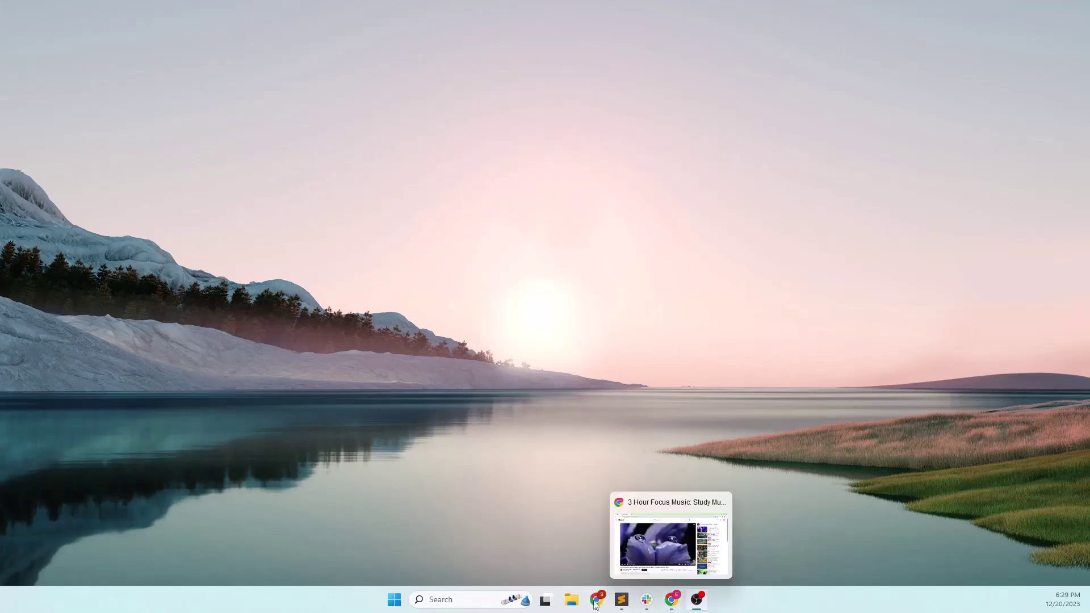
pyautogui.moveTo(597, 600)
pyautogui.moveTo(567, 541)
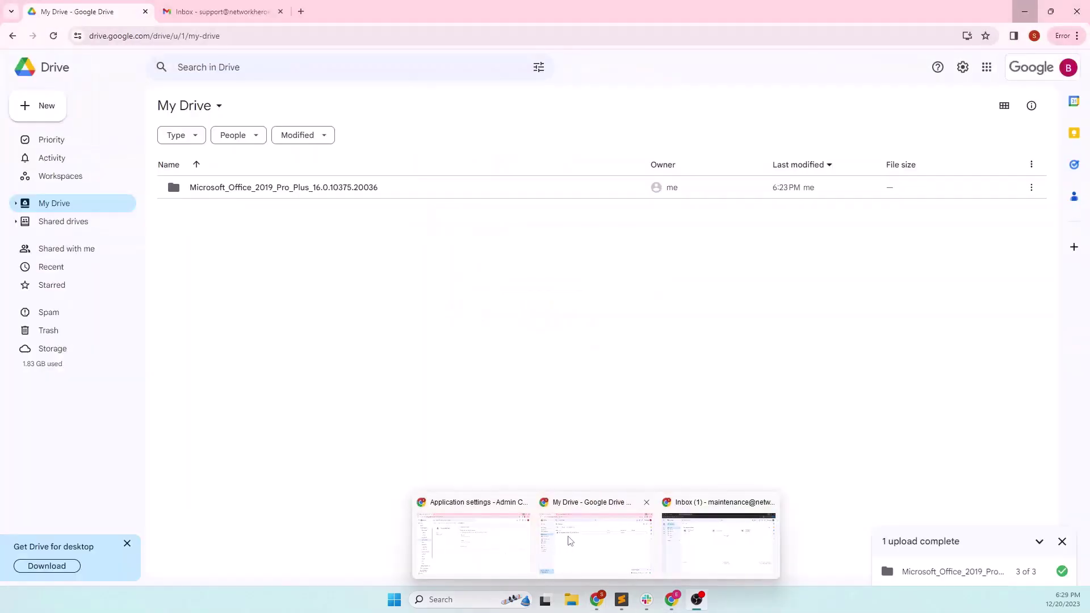
pyautogui.click(570, 540)
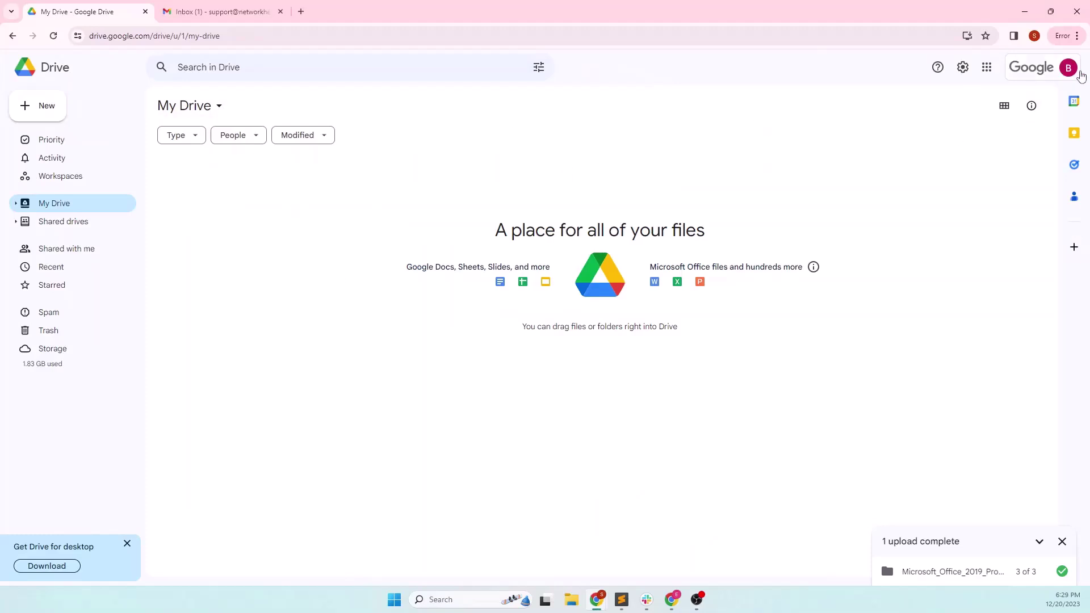
pyautogui.click(1079, 72)
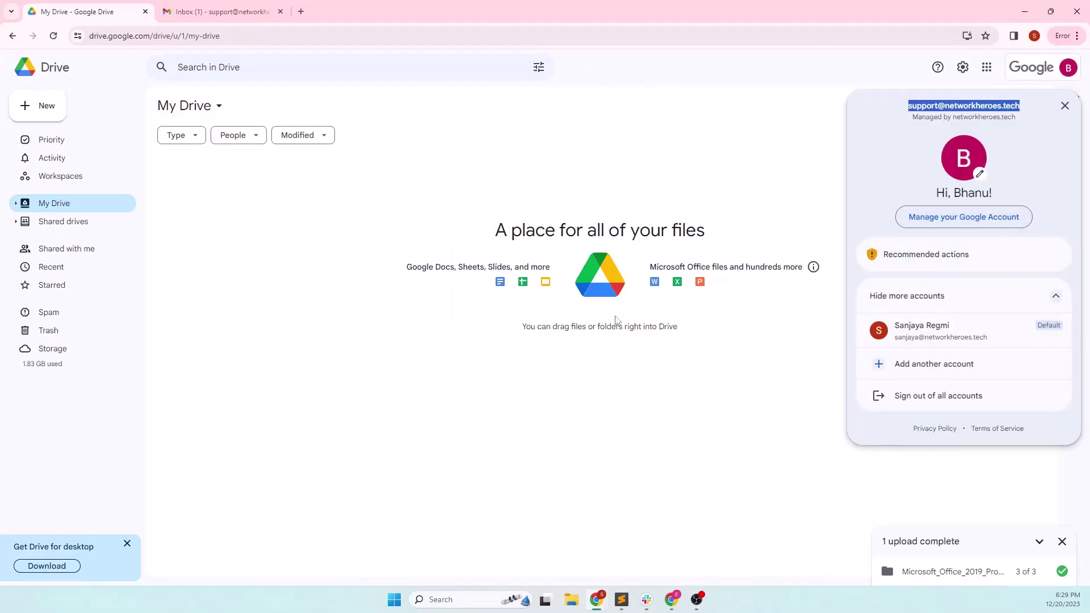
pyautogui.click(333, 322)
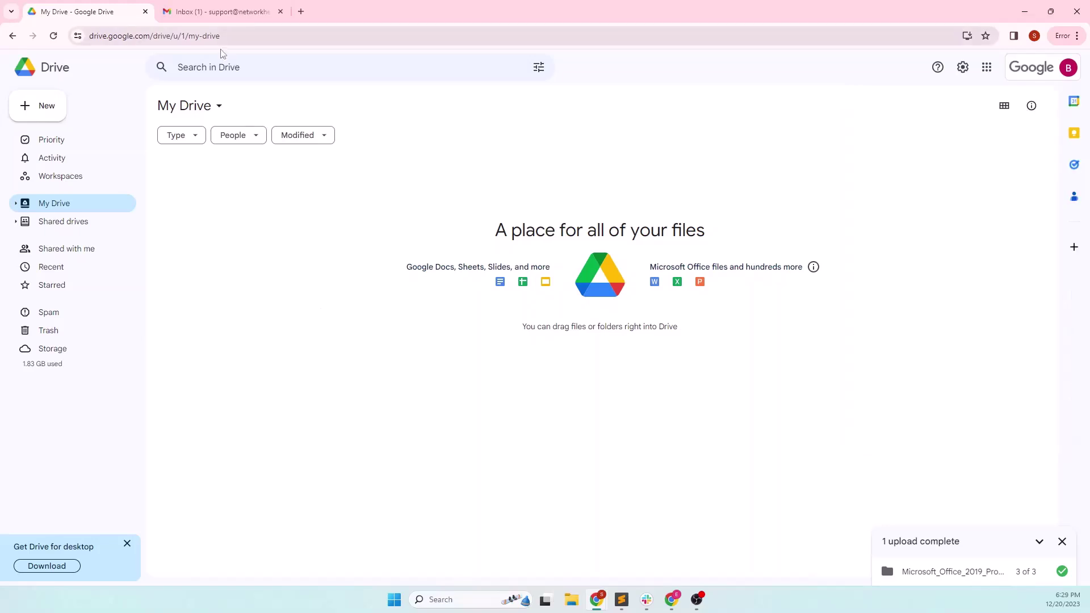
# - Read the data transfer success email in the source user's Gmail inbox
pyautogui.click(212, 12)
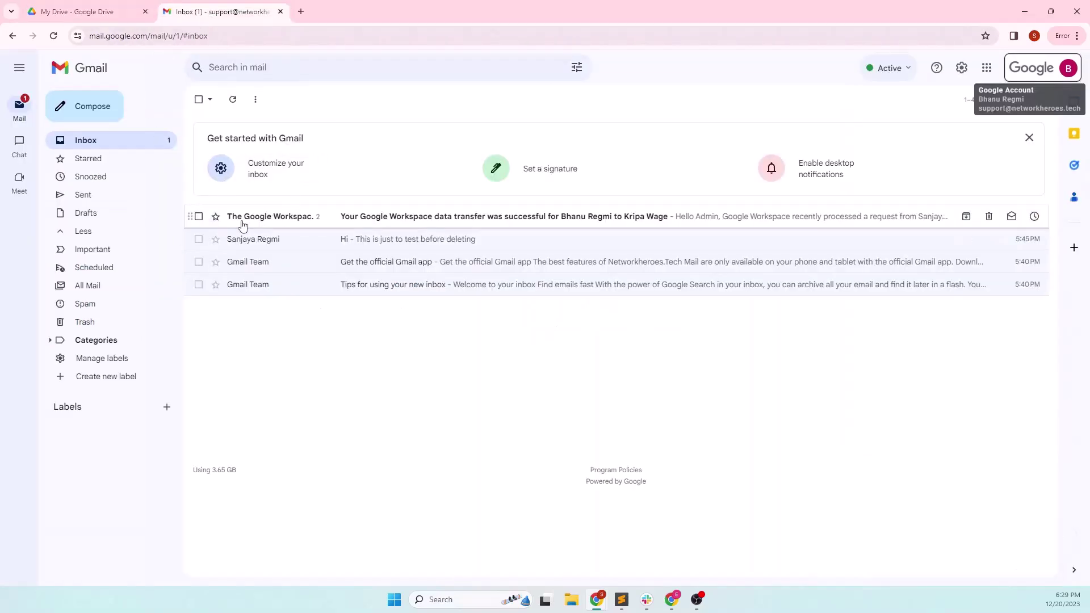
pyautogui.click(280, 222)
pyautogui.click(331, 182)
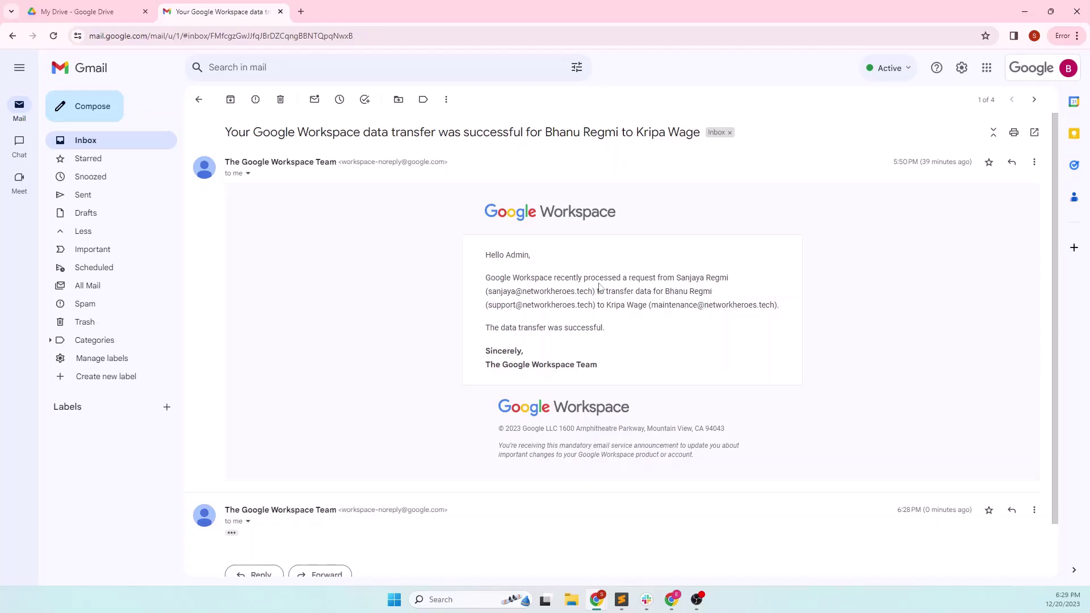
pyautogui.hotkey('alt', 'Left')
# - Read the 6:28 PM data transfer success email in the maintenance user's incognito Gmail
pyautogui.moveTo(673, 578)
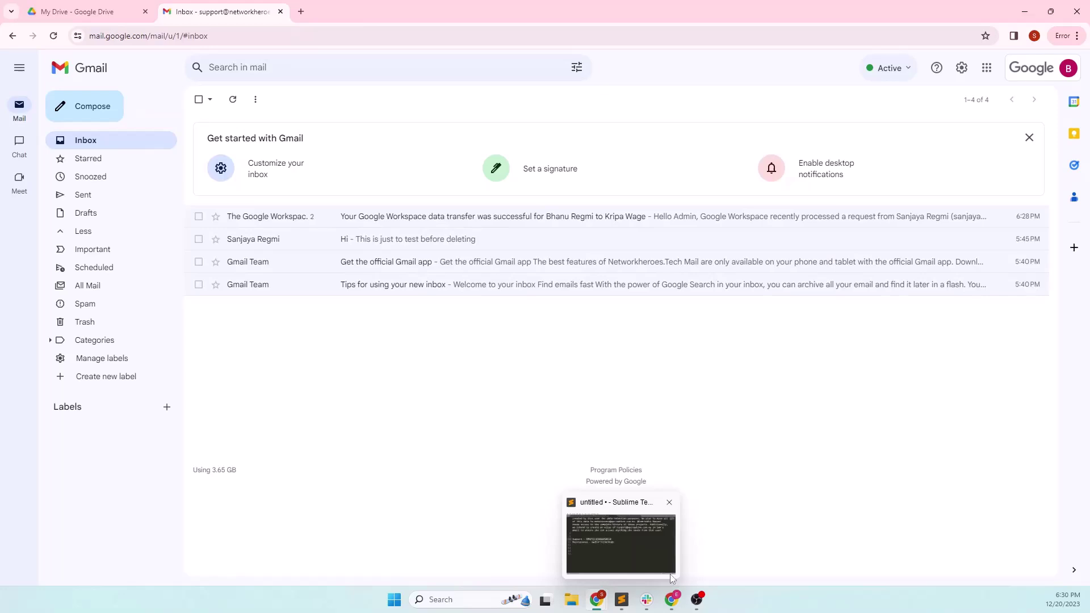
pyautogui.moveTo(597, 601)
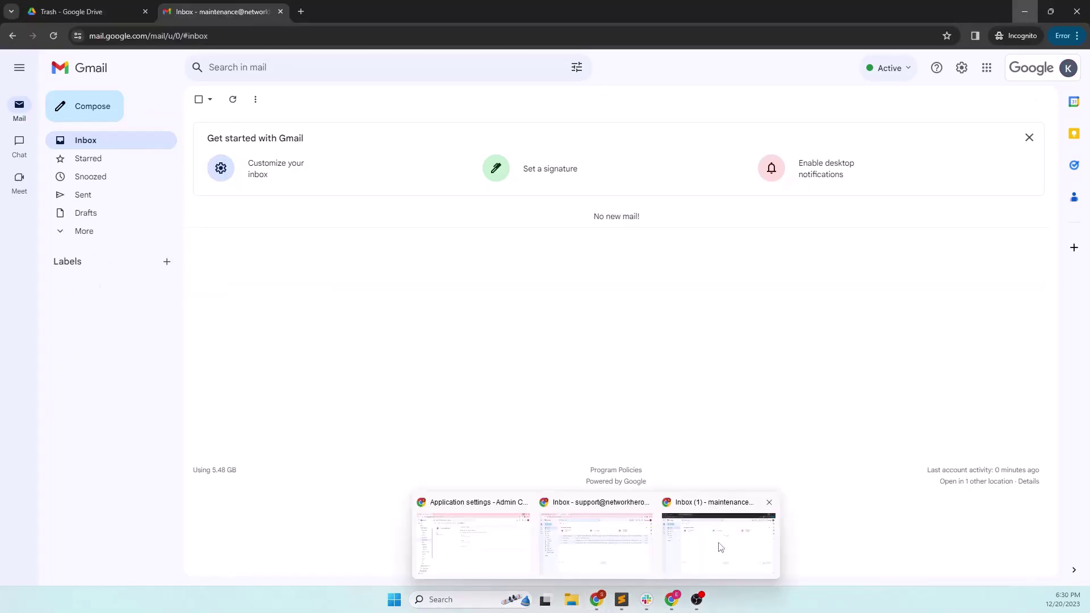
pyautogui.click(715, 548)
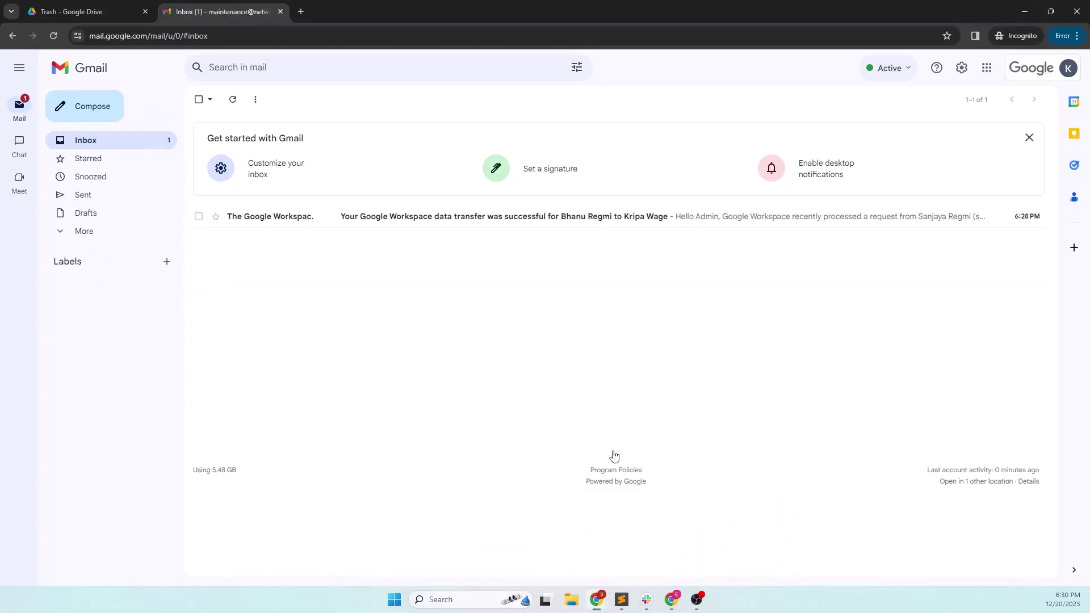
pyautogui.click(460, 227)
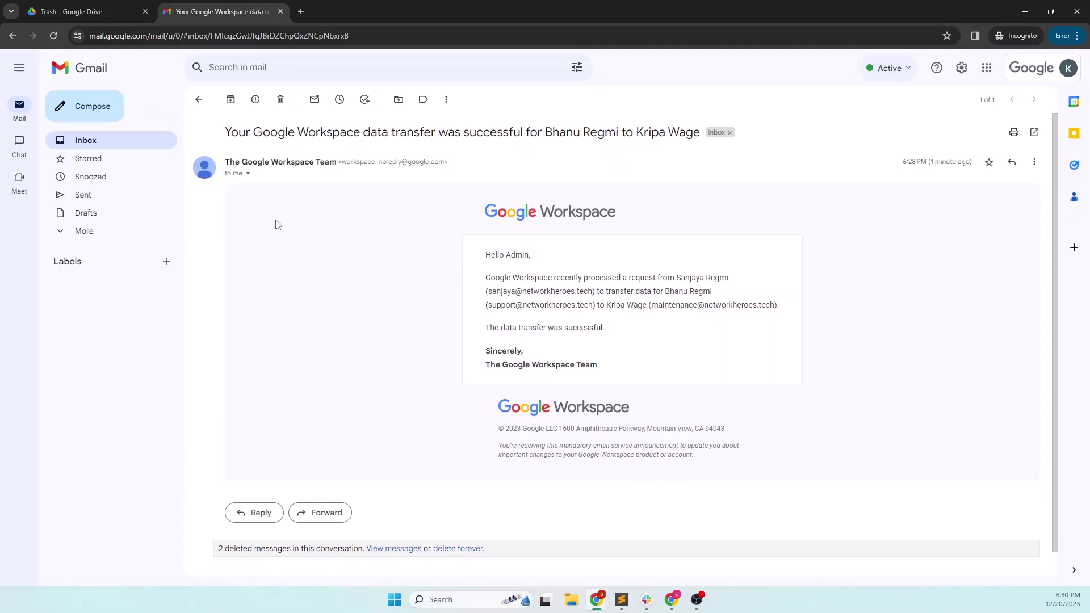
pyautogui.click(124, 139)
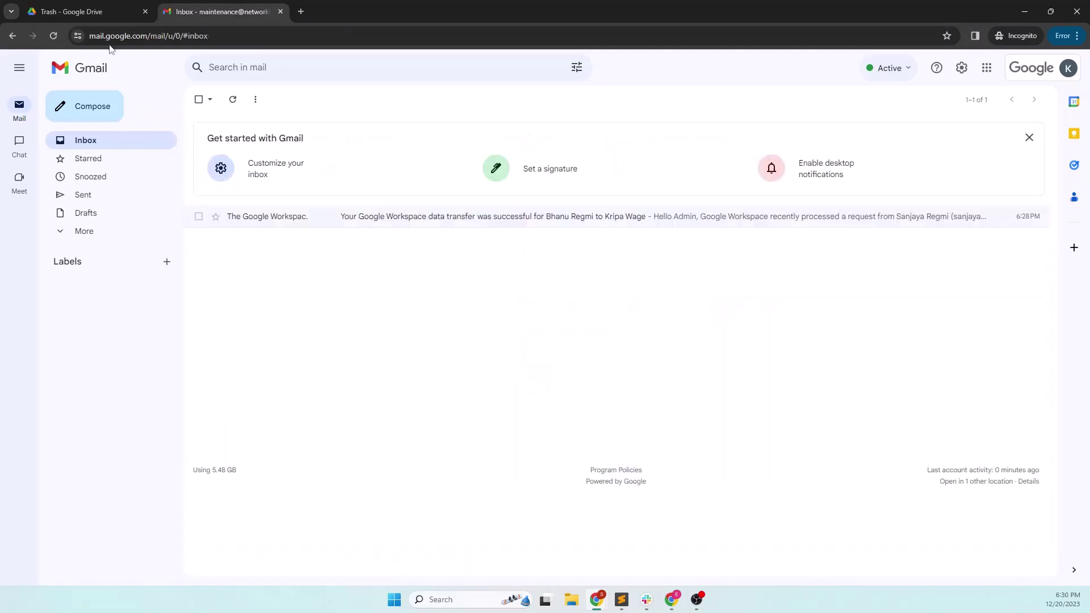
# - Open the transferred support folder in the destination user's My Drive
pyautogui.click(60, 13)
pyautogui.click(57, 203)
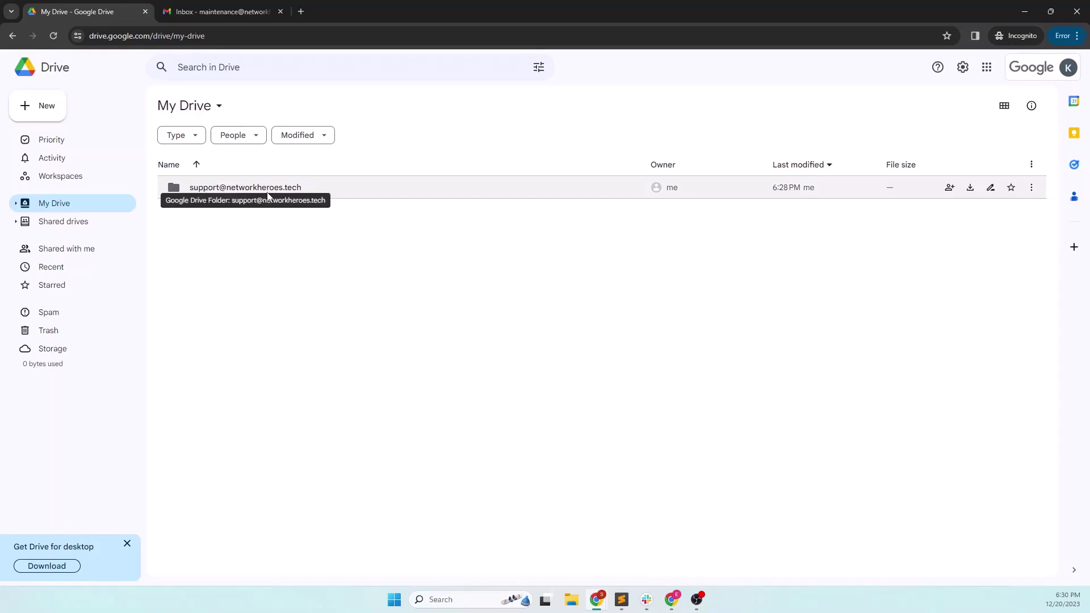
pyautogui.doubleClick(344, 188)
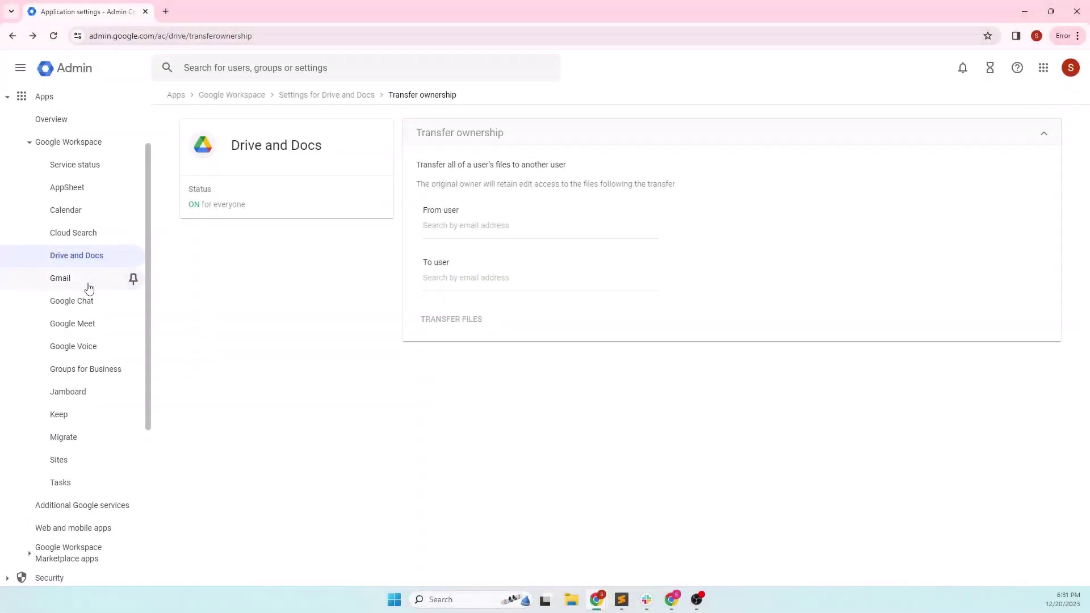
# - Move from the Gmail settings to Account > Data migration in the Admin console
pyautogui.click(84, 284)
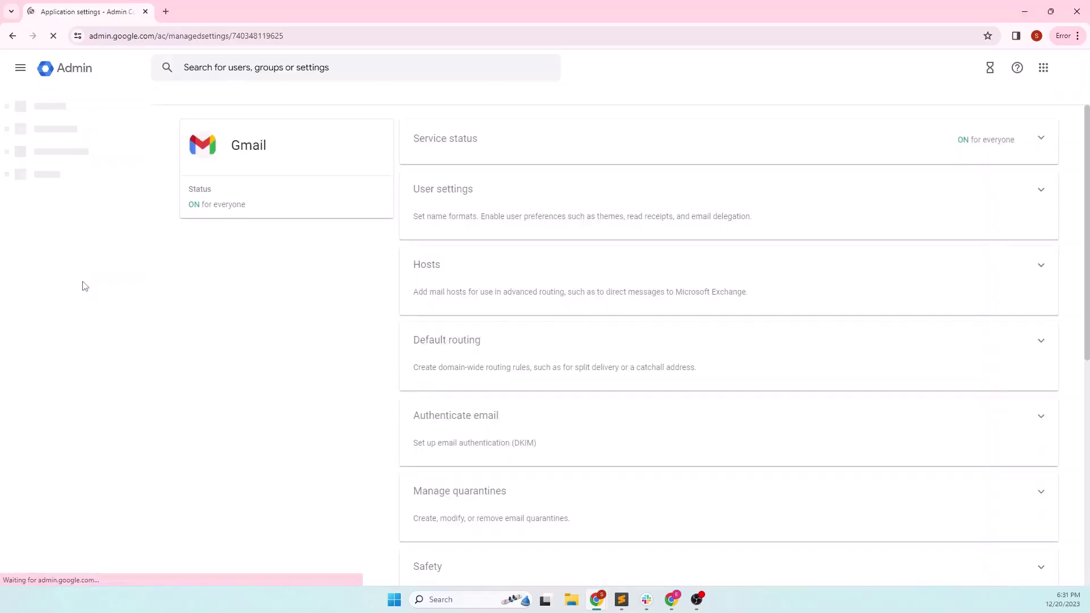
pyautogui.scroll(-2, 523, 332)
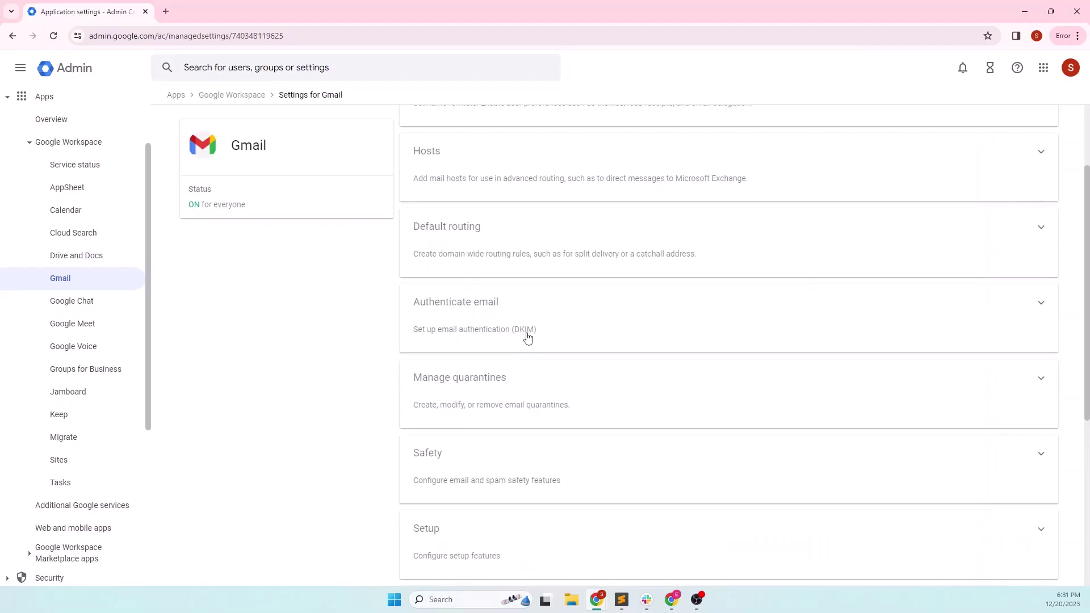
pyautogui.scroll(-2, 529, 344)
pyautogui.scroll(-3, 532, 349)
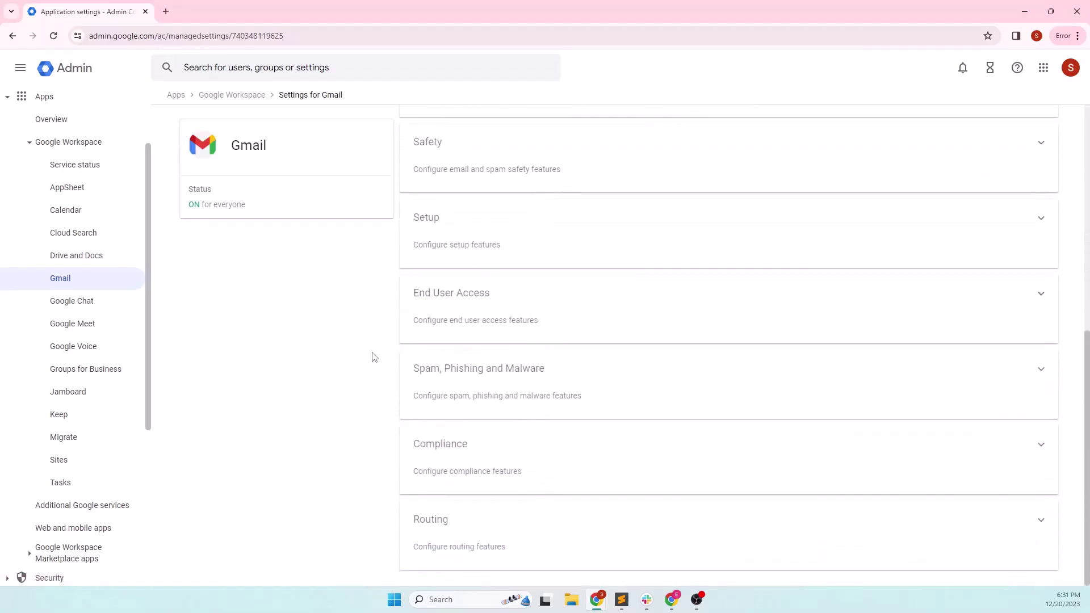
pyautogui.click(8, 98)
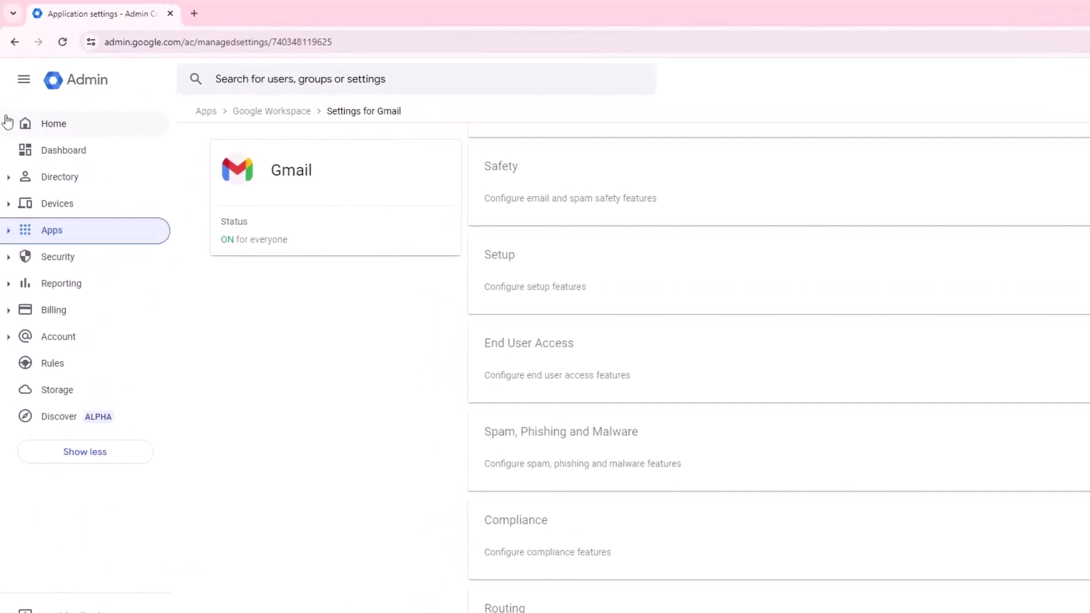
pyautogui.click(368, 413)
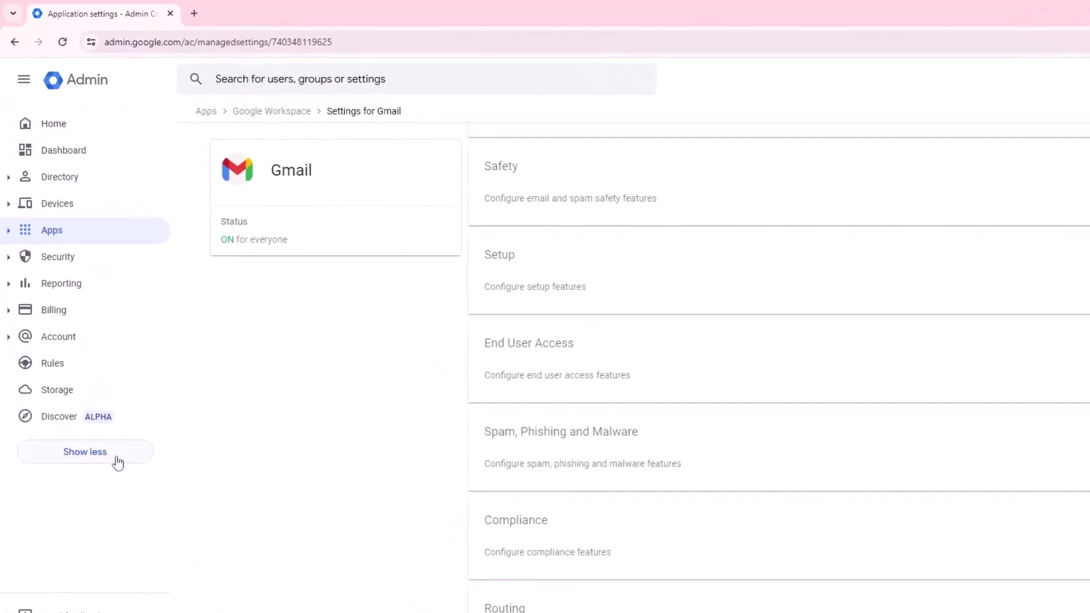
pyautogui.click(99, 460)
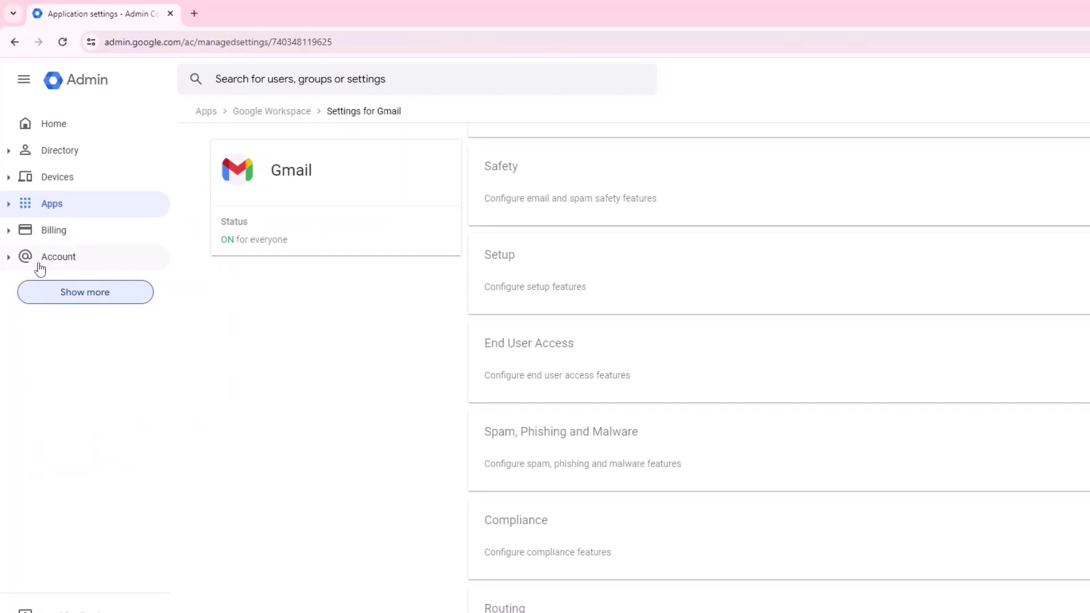
pyautogui.click(9, 258)
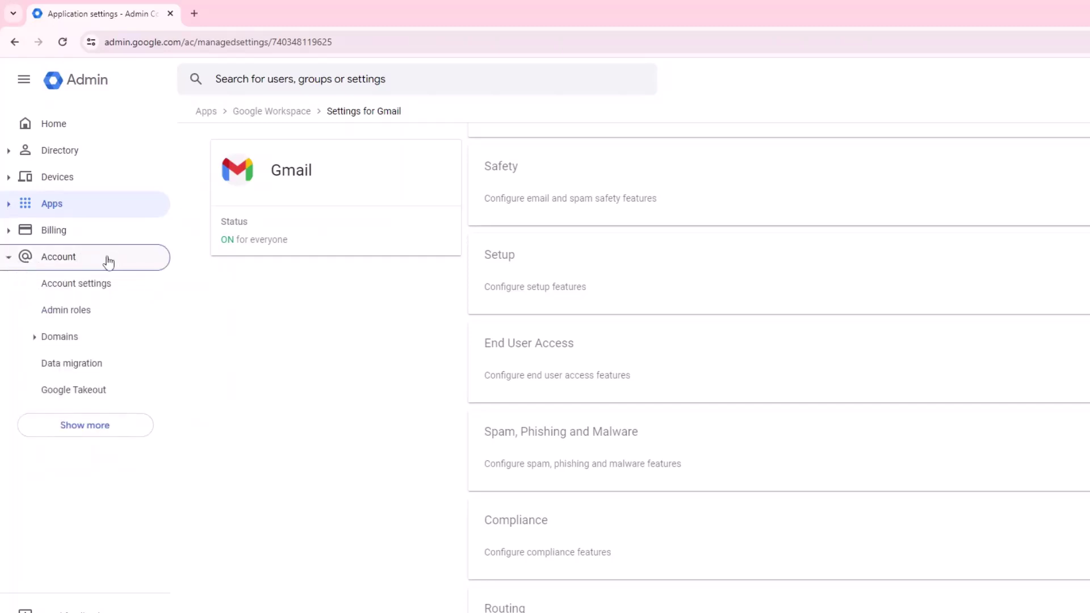
pyautogui.click(108, 366)
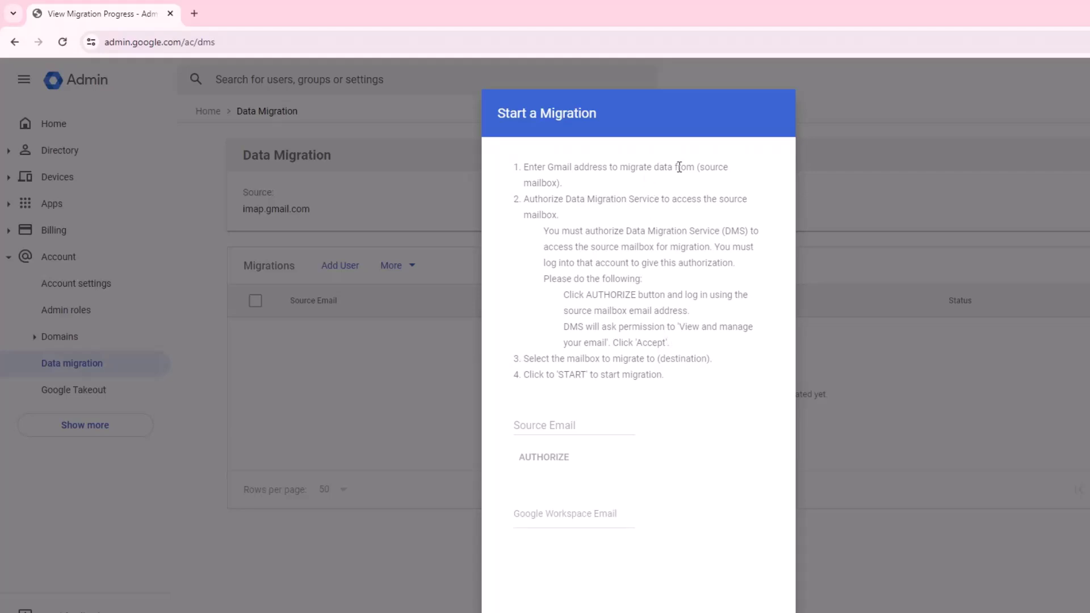
# - Enter the source mailbox address as Source Email and start authorizing access
pyautogui.moveTo(702, 165); pyautogui.dragTo(678, 190)
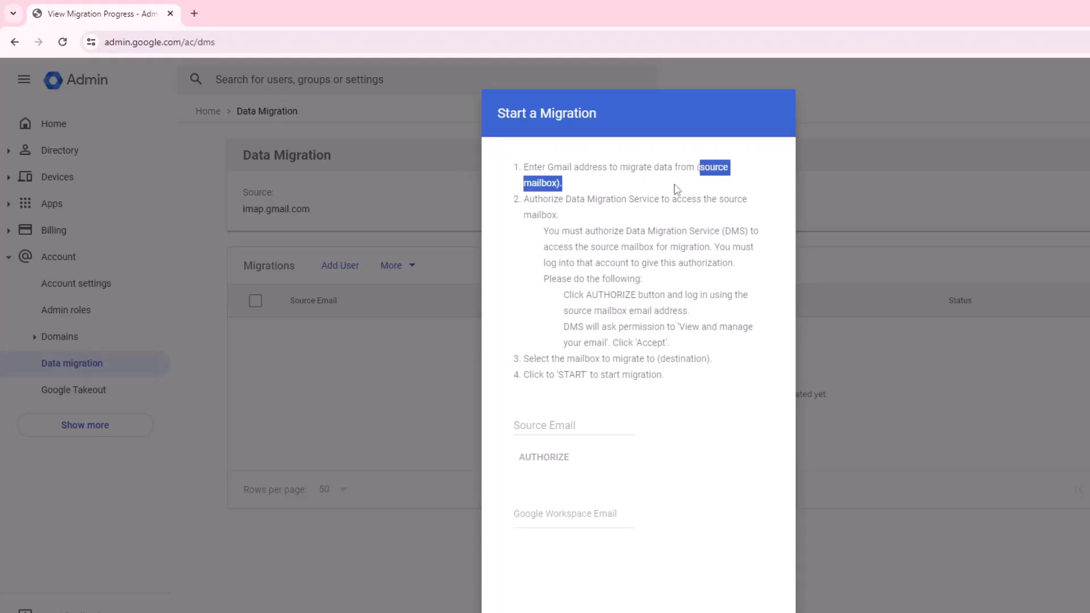
pyautogui.doubleClick(662, 361)
pyautogui.click(528, 427)
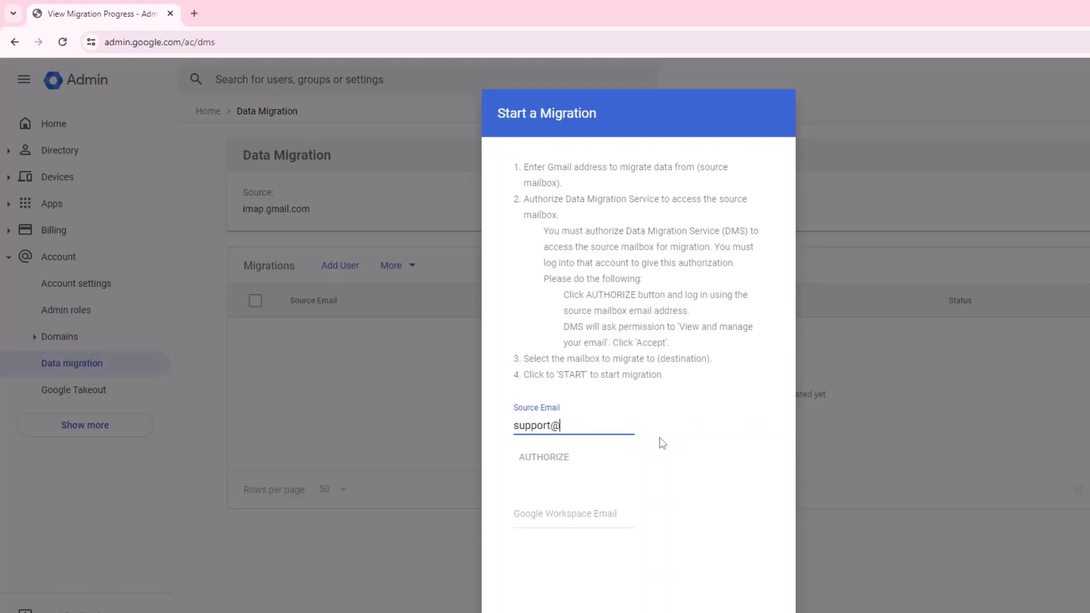
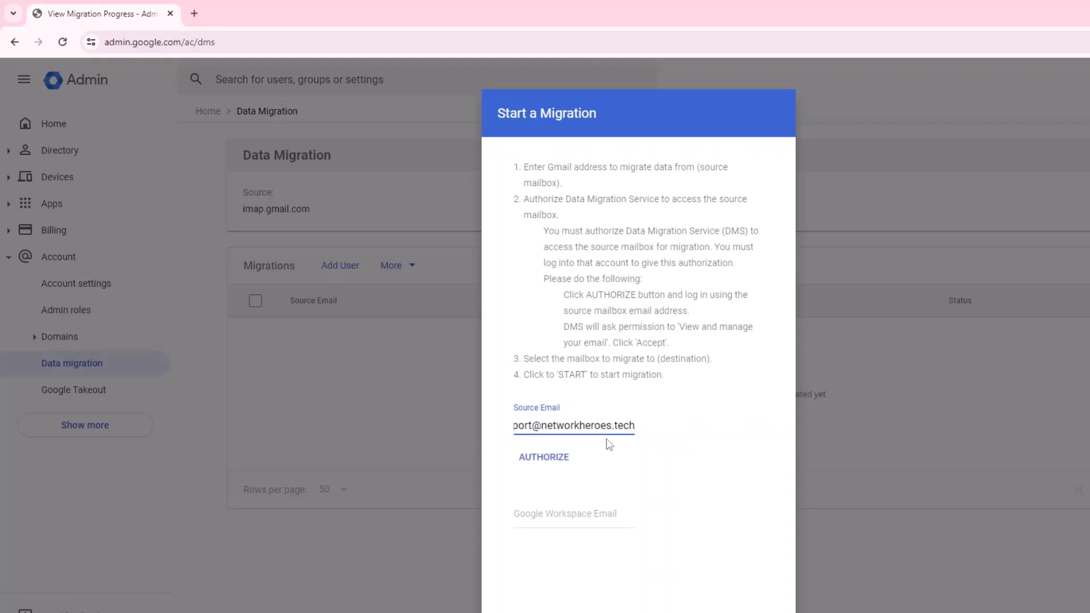
pyautogui.click(543, 461)
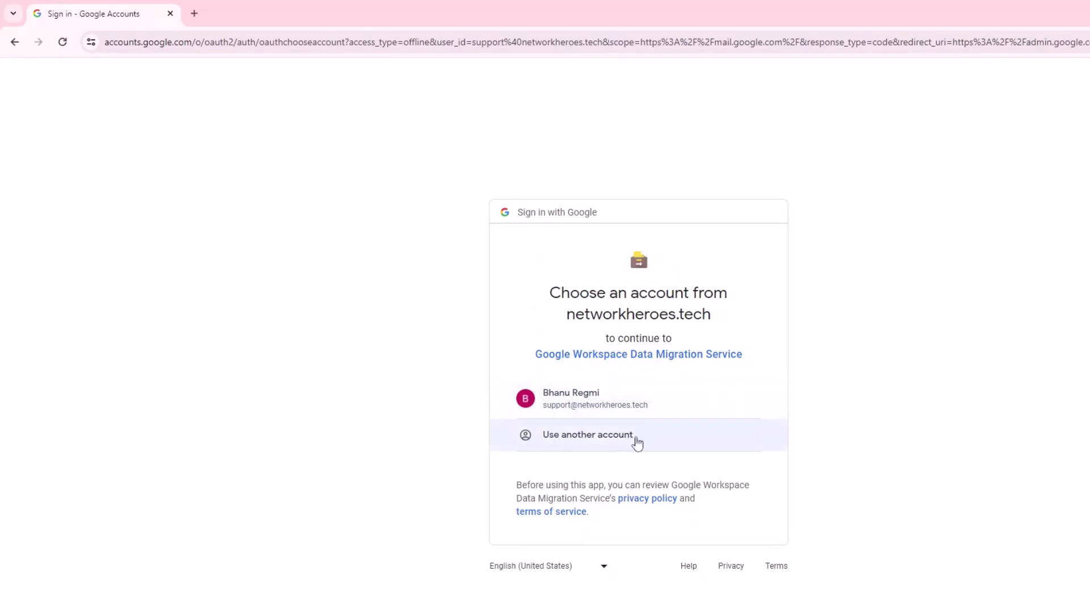
# - Sign in with the source account and allow the Data Migration Service to access its mail
pyautogui.click(571, 398)
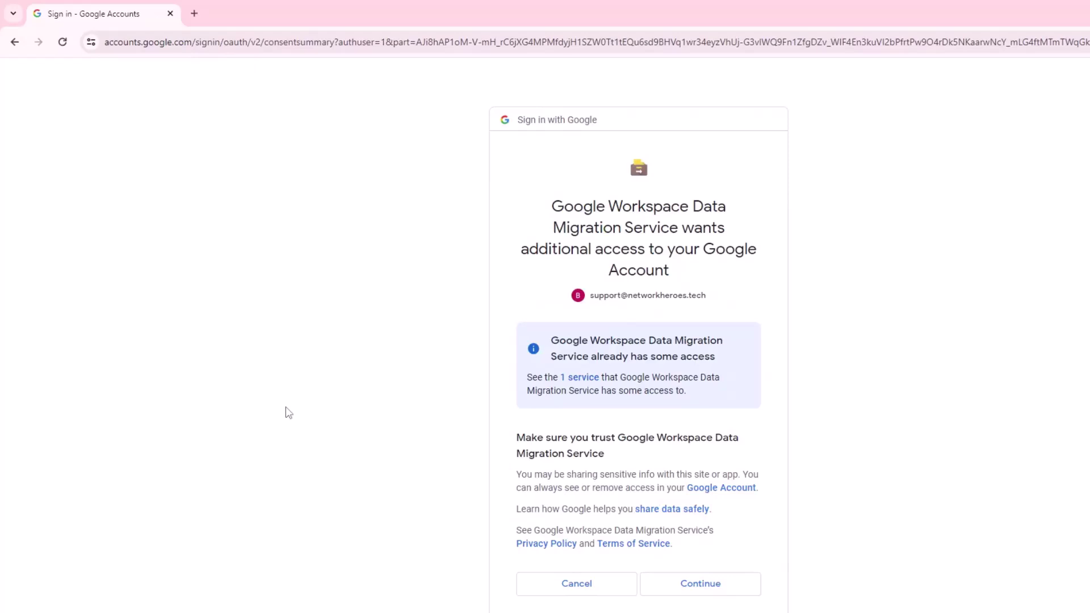
pyautogui.click(714, 585)
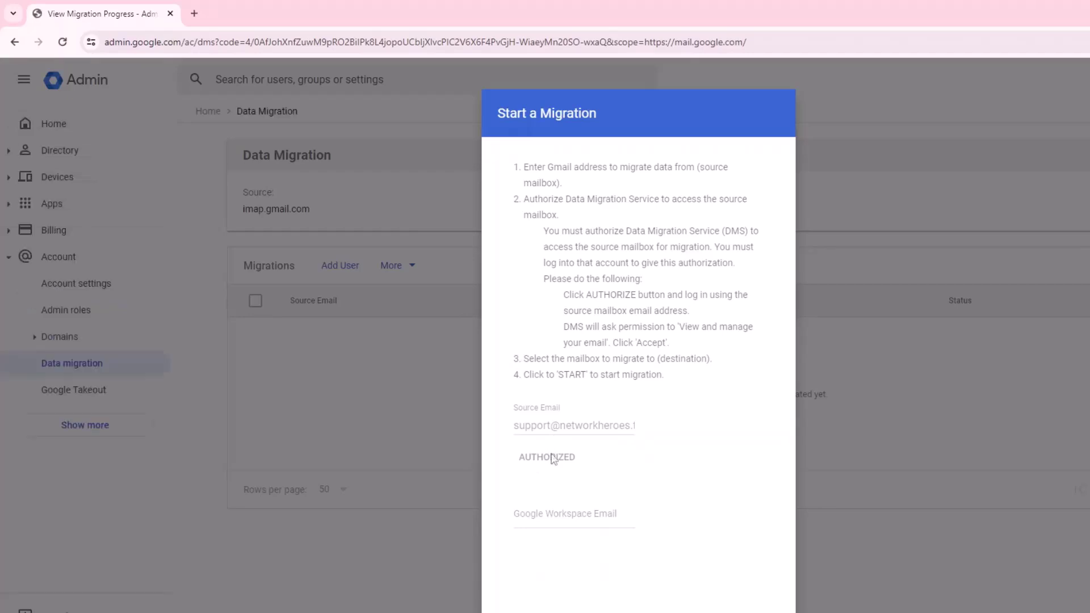
# - Search for and select the destination Workspace user as the target mailbox, then start the migration
pyautogui.click(571, 518)
pyautogui.write('main')
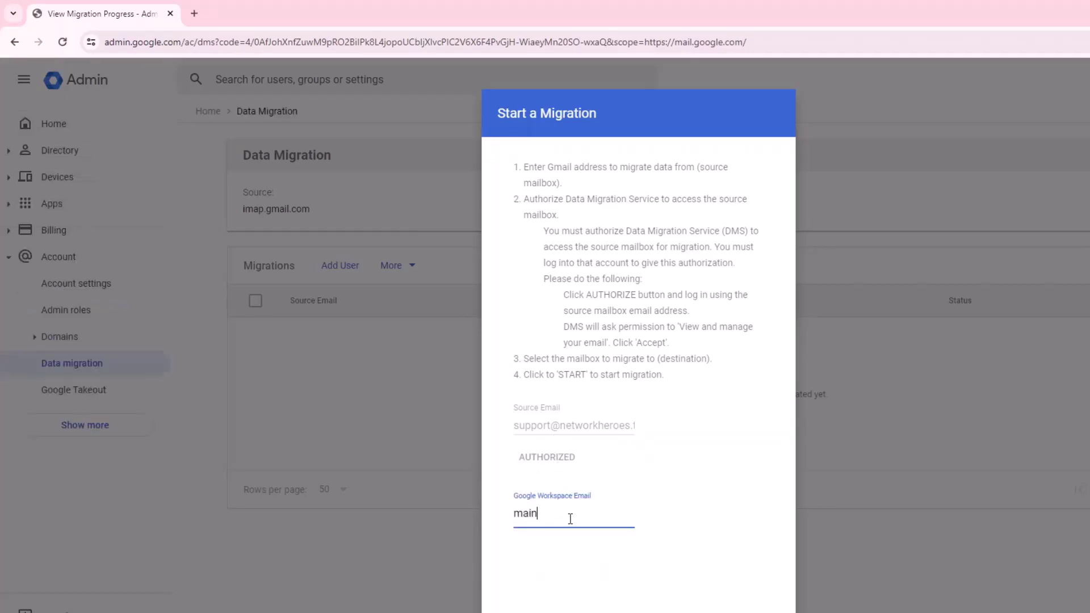
pyautogui.write('ten')
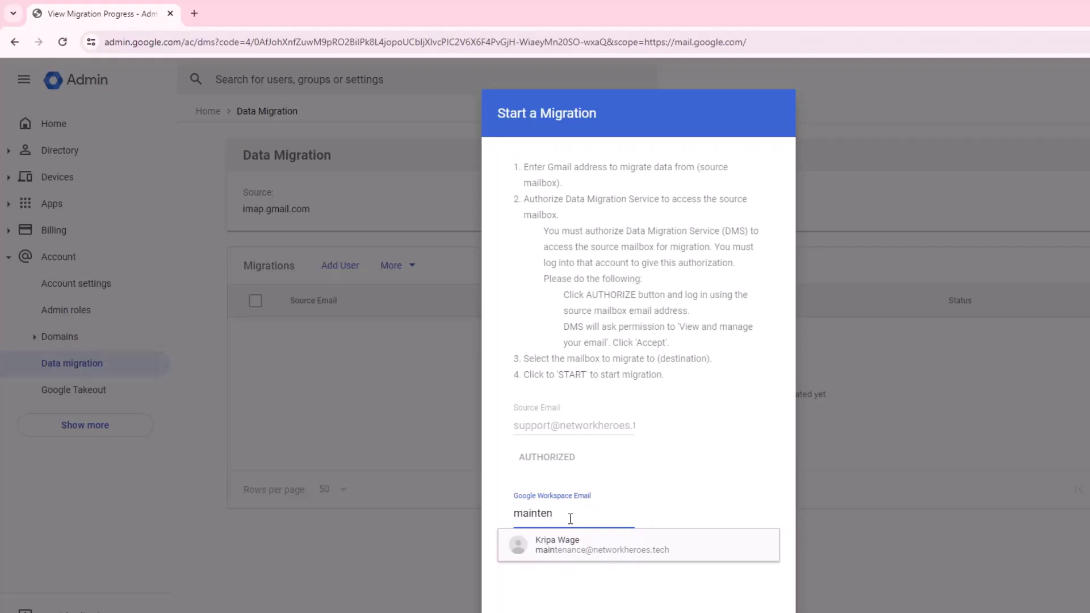
pyautogui.click(542, 547)
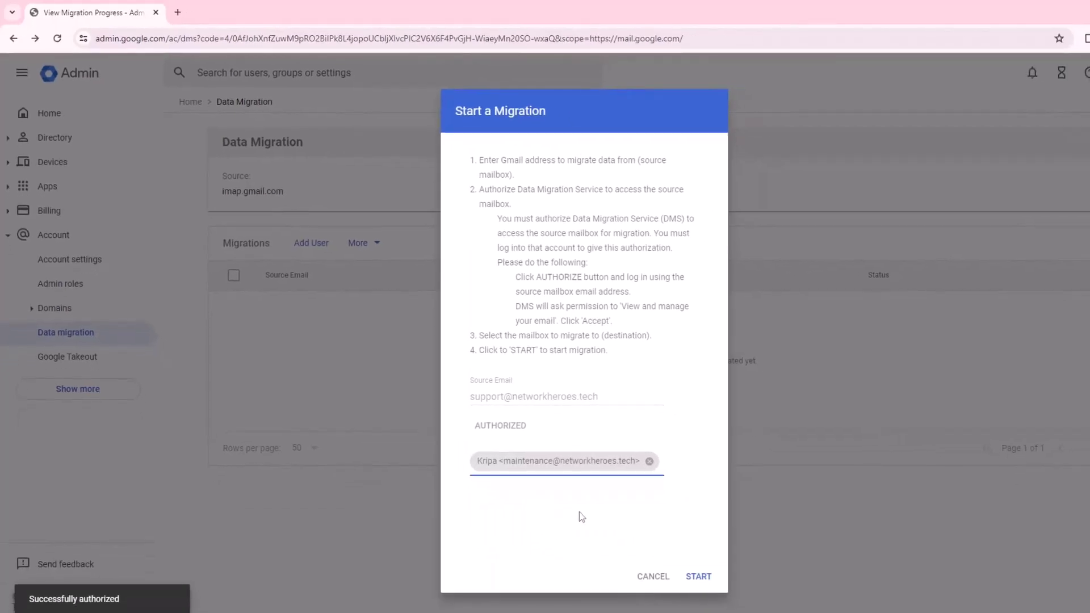
pyautogui.click(700, 577)
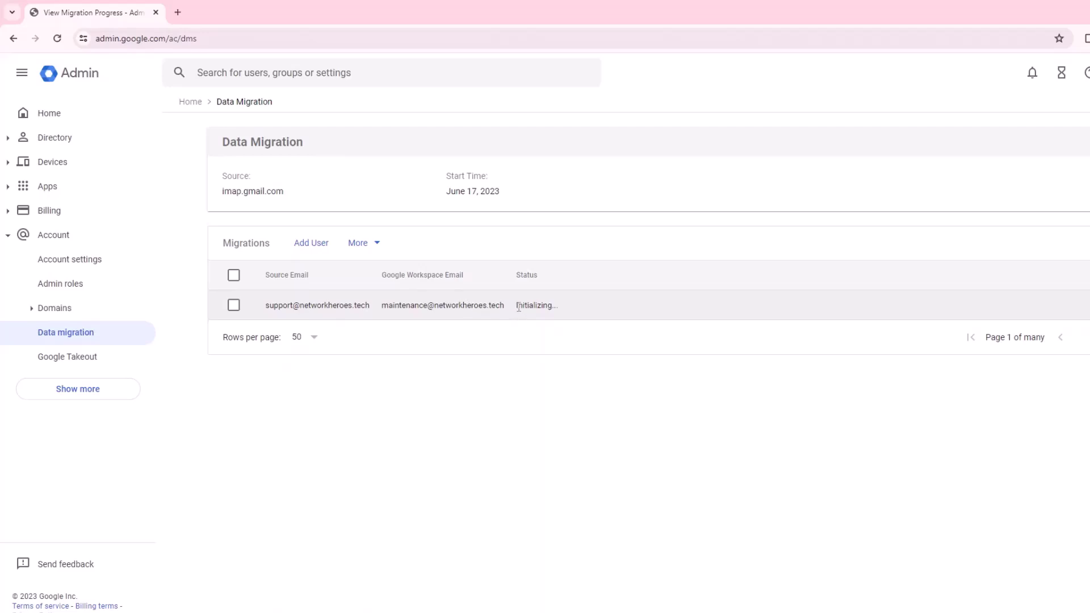
# - Track the migration status from Initializing through estimating items to Complete, reloading the page once
pyautogui.moveTo(516, 307); pyautogui.dragTo(559, 305)
pyautogui.click(625, 391)
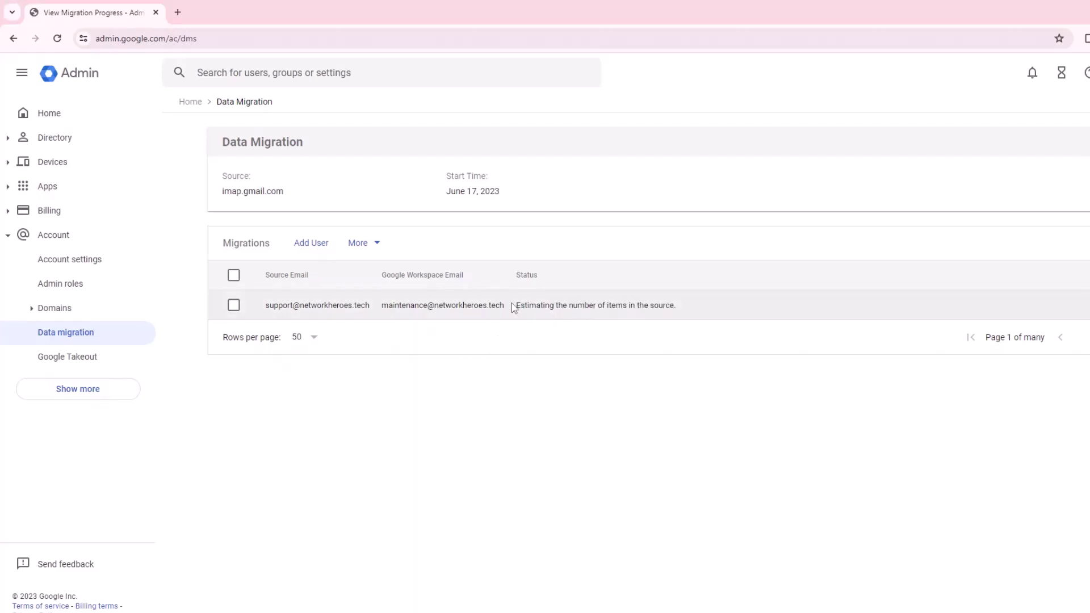
pyautogui.moveTo(514, 307); pyautogui.dragTo(685, 320)
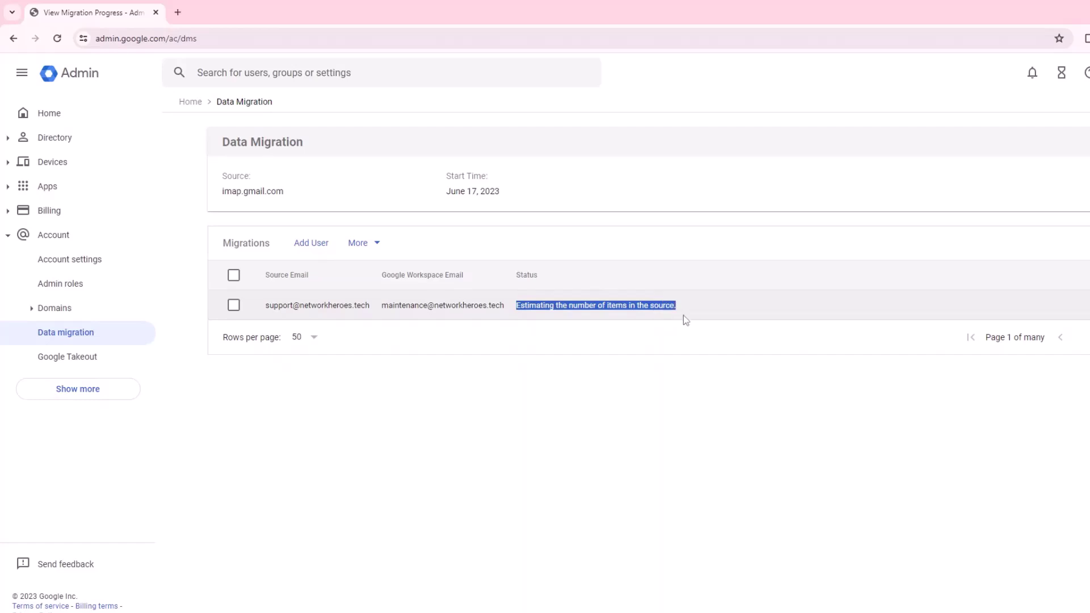
pyautogui.click(644, 378)
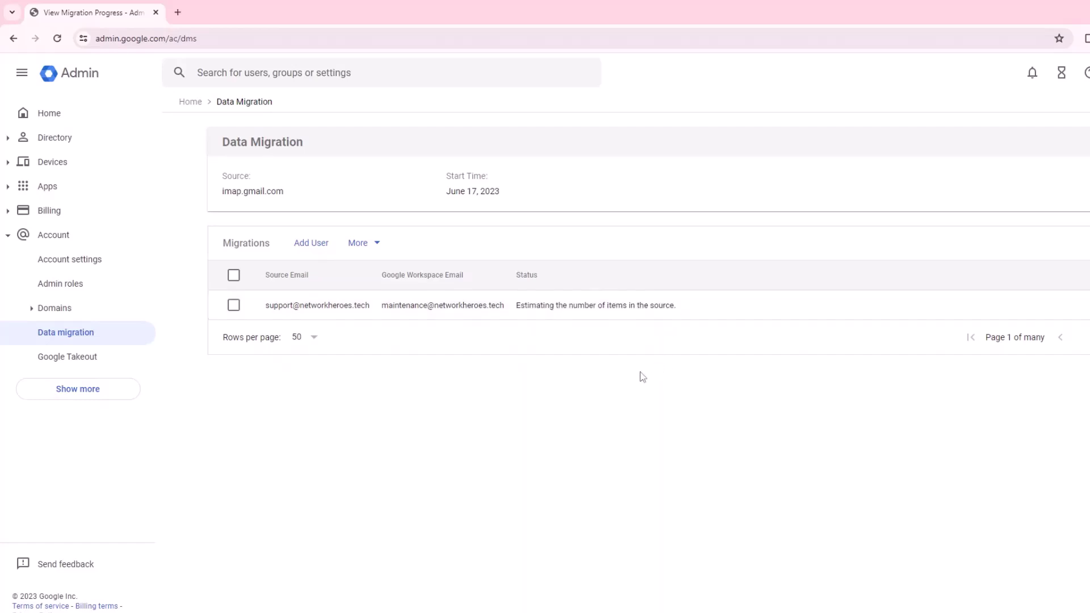
pyautogui.click(57, 38)
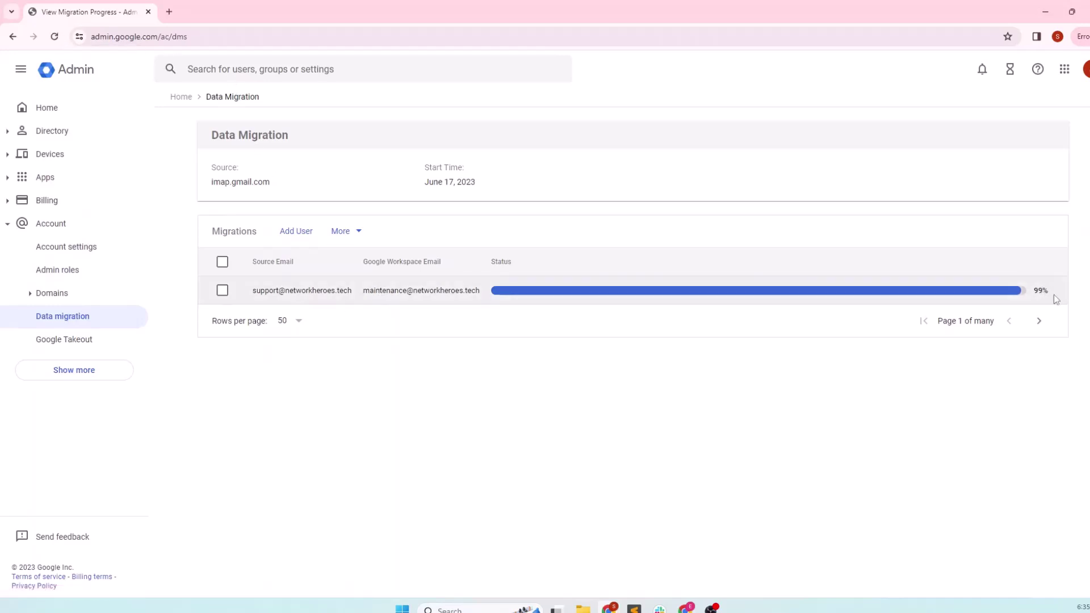
pyautogui.moveTo(1055, 298)
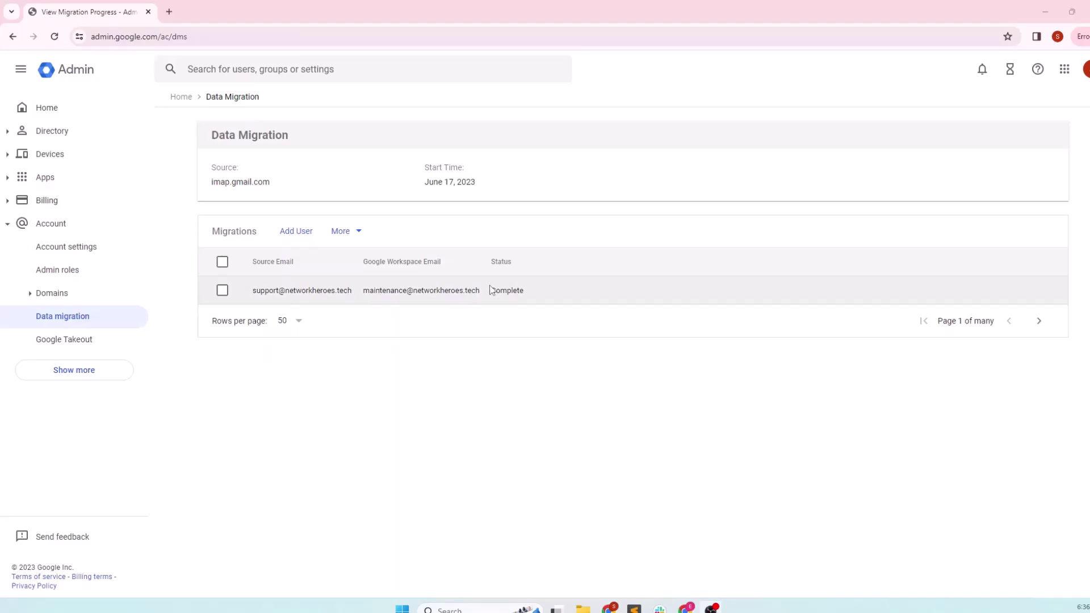
pyautogui.moveTo(493, 293); pyautogui.dragTo(538, 295)
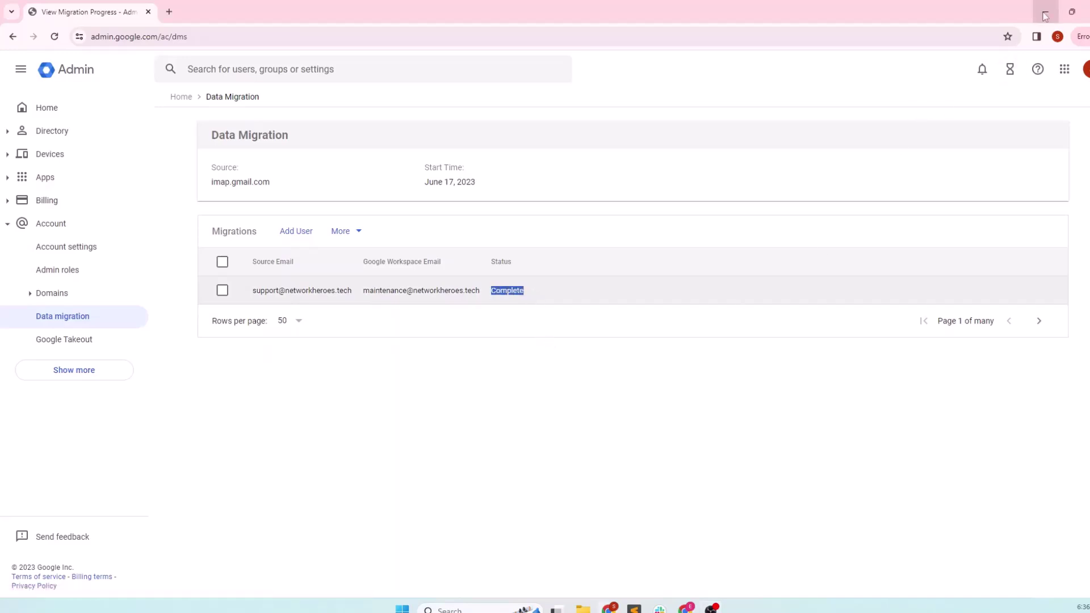
# - Bring up the destination user's Gmail inbox and confirm which account is signed in
pyautogui.moveTo(686, 609)
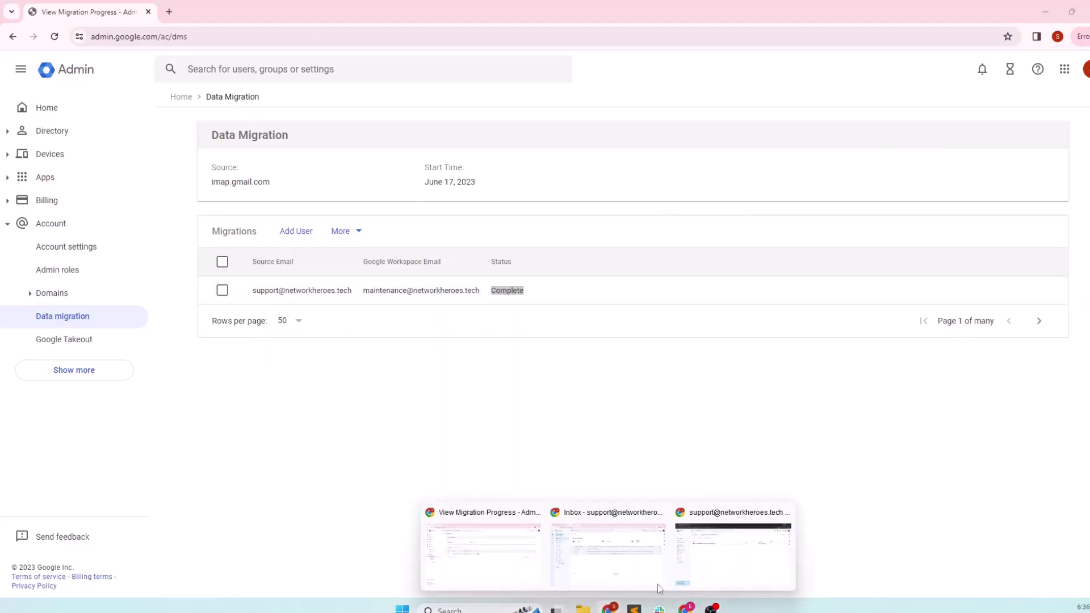
pyautogui.click(712, 571)
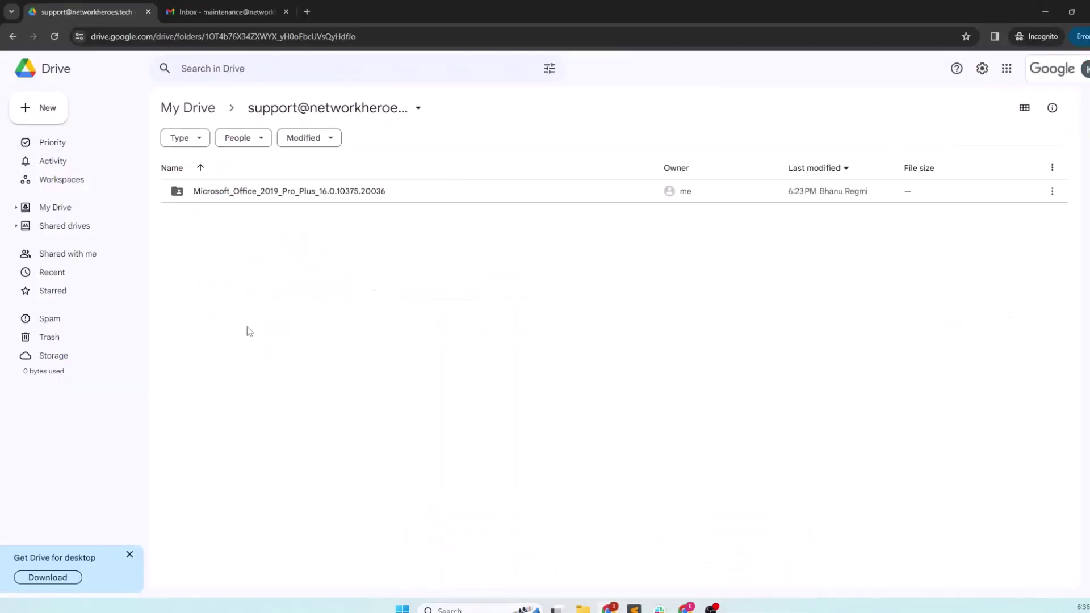
pyautogui.click(200, 17)
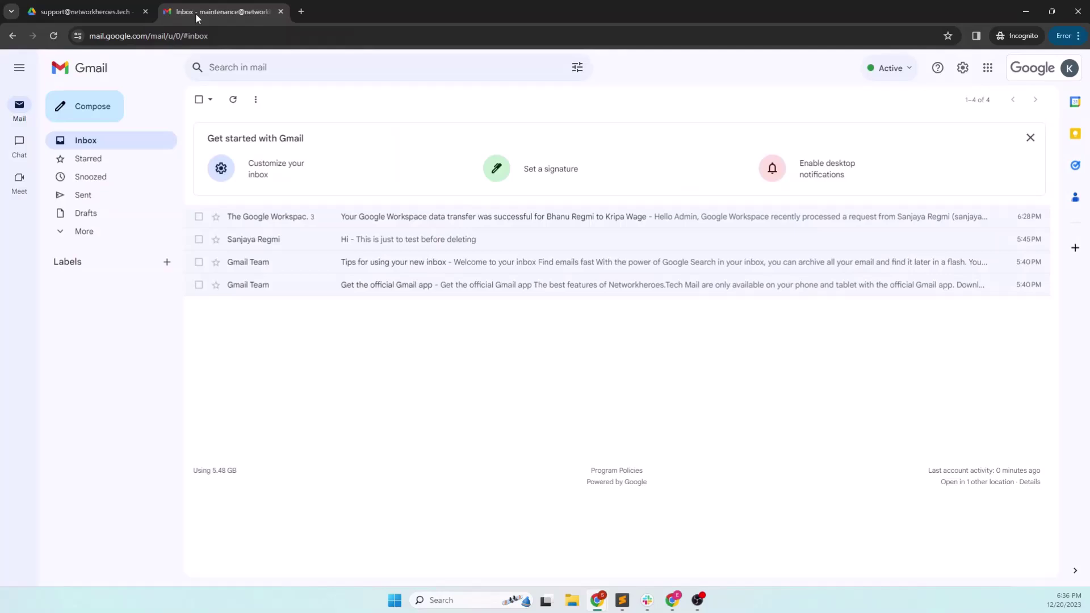
pyautogui.click(1068, 68)
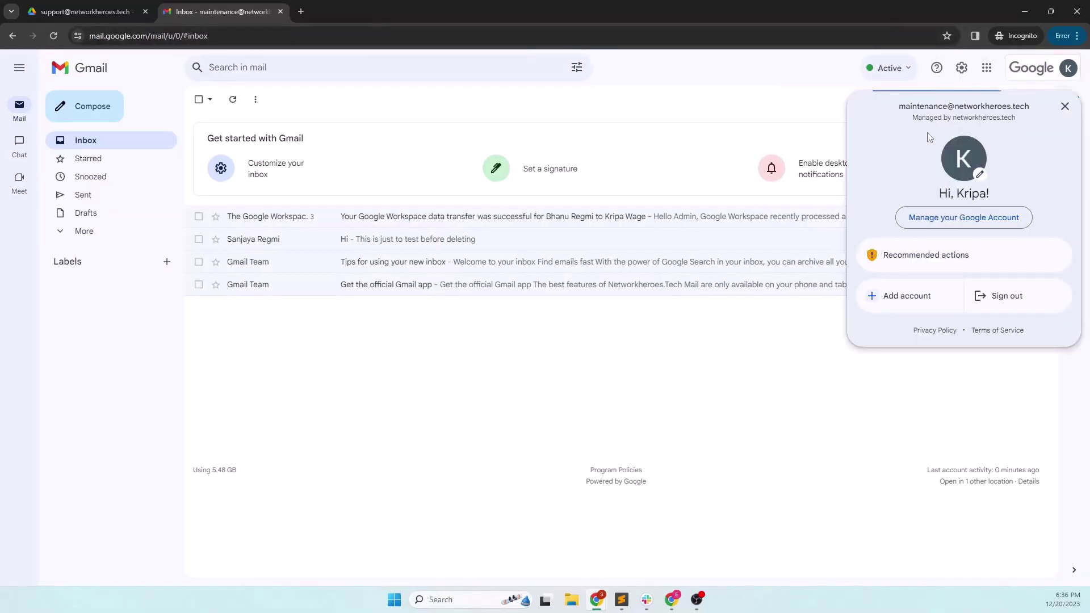
pyautogui.moveTo(900, 108); pyautogui.dragTo(990, 106)
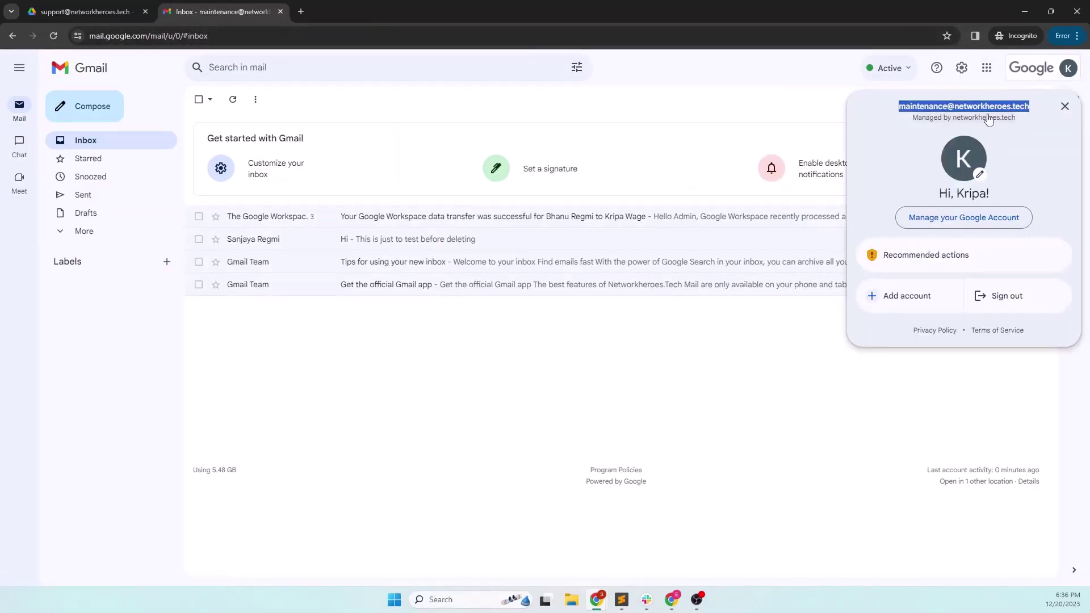
pyautogui.click(483, 402)
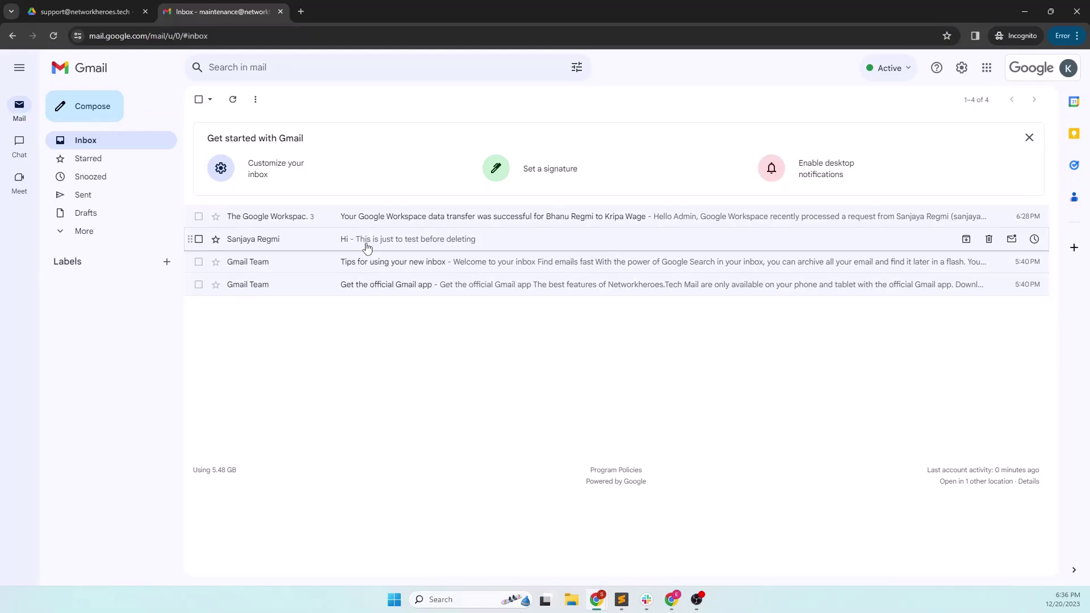
# - Open the migrated 'Hi' message and check its sender and original recipient in the details
pyautogui.click(424, 244)
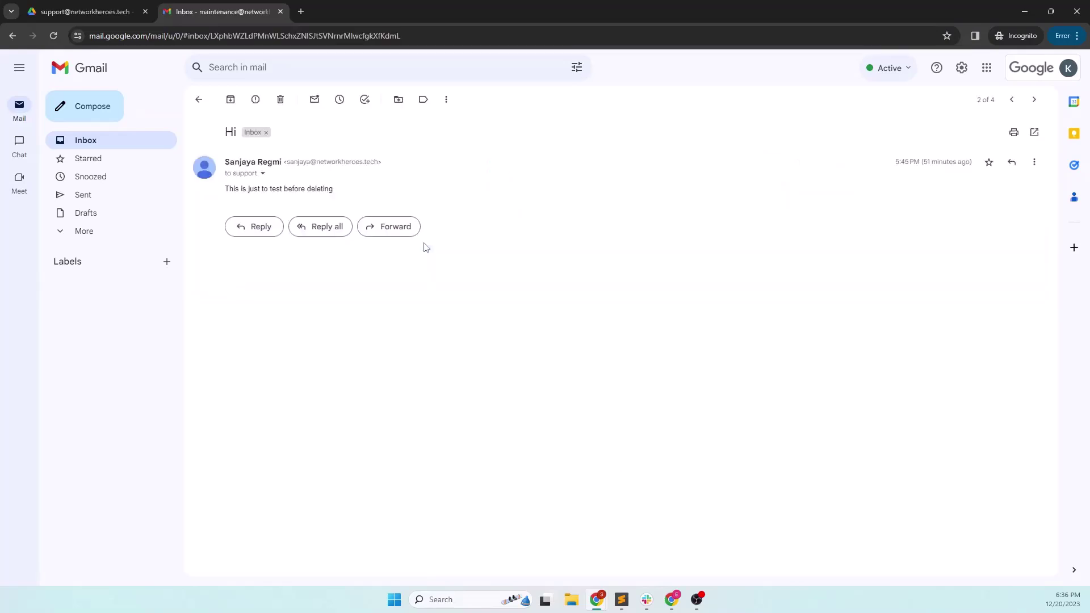
pyautogui.click(263, 175)
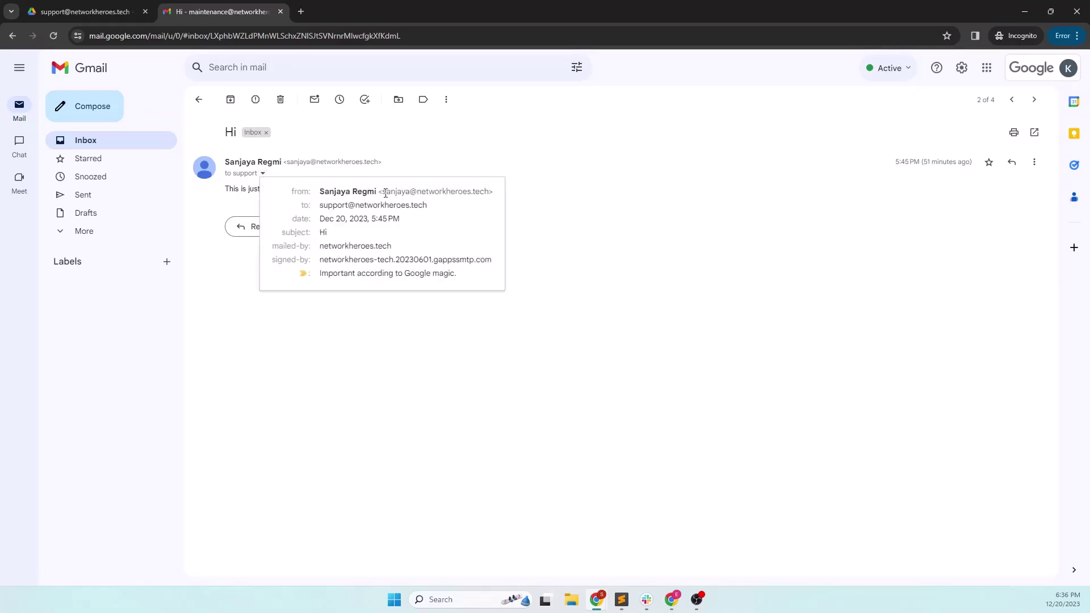
pyautogui.moveTo(381, 192); pyautogui.dragTo(486, 189)
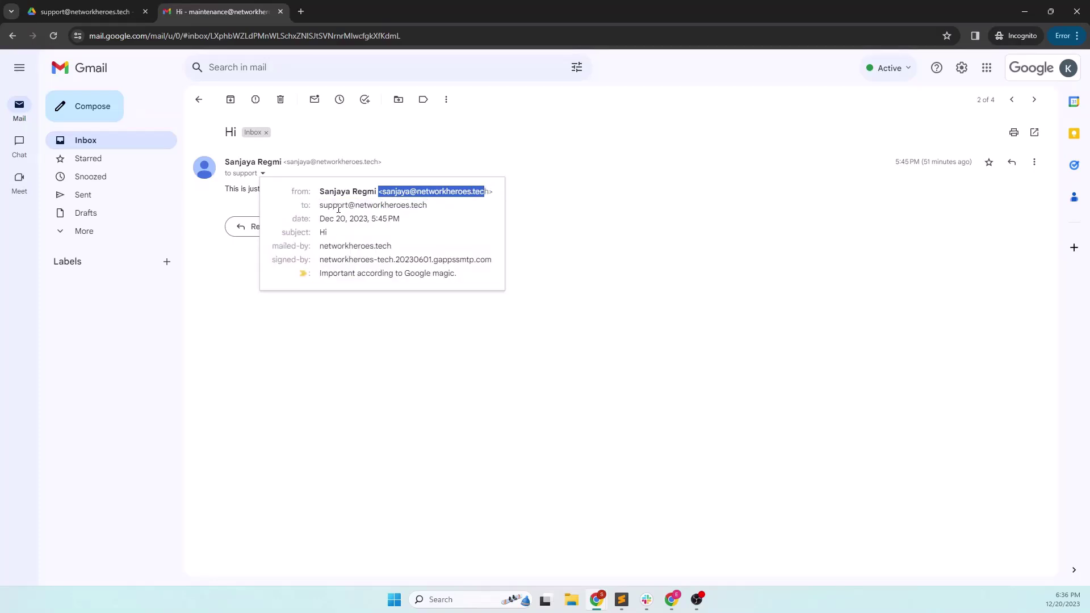
pyautogui.moveTo(321, 206); pyautogui.dragTo(364, 206)
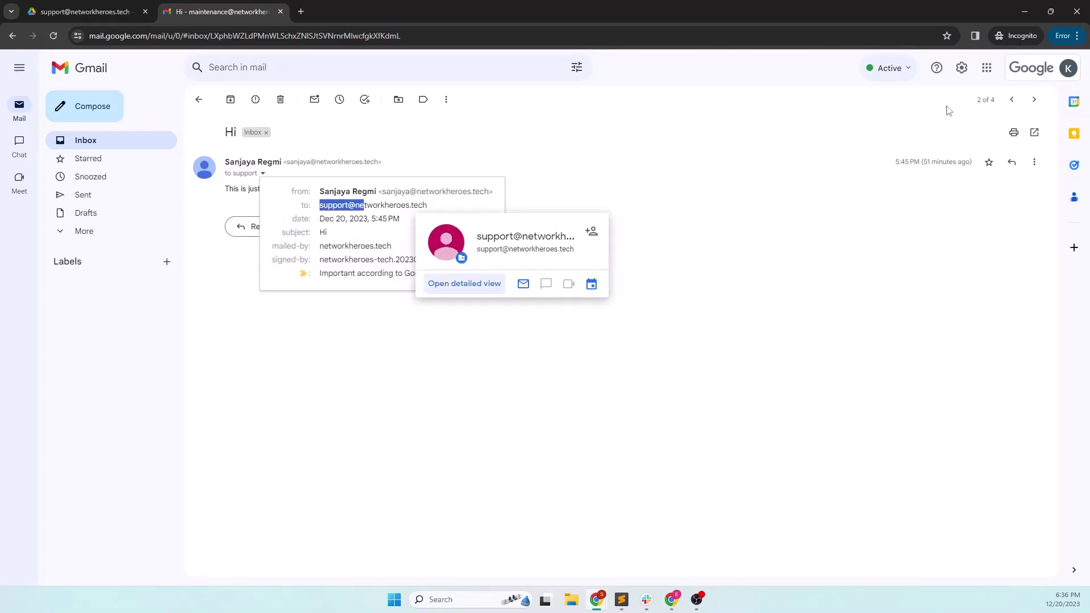
# - Confirm the signed-in account is the destination user
pyautogui.click(1070, 68)
pyautogui.moveTo(1030, 108); pyautogui.dragTo(897, 116)
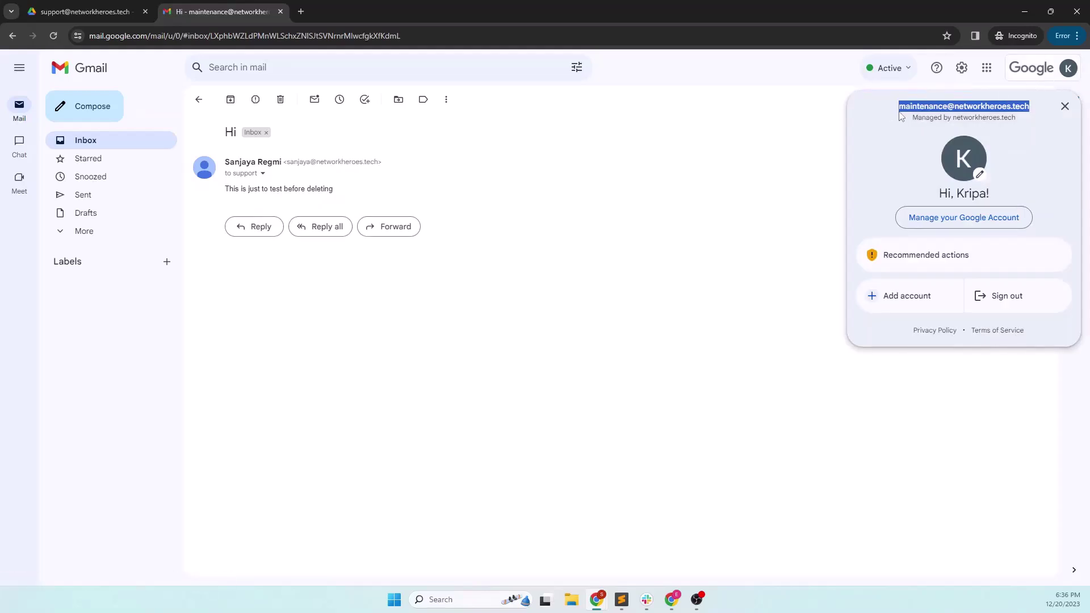
pyautogui.click(655, 248)
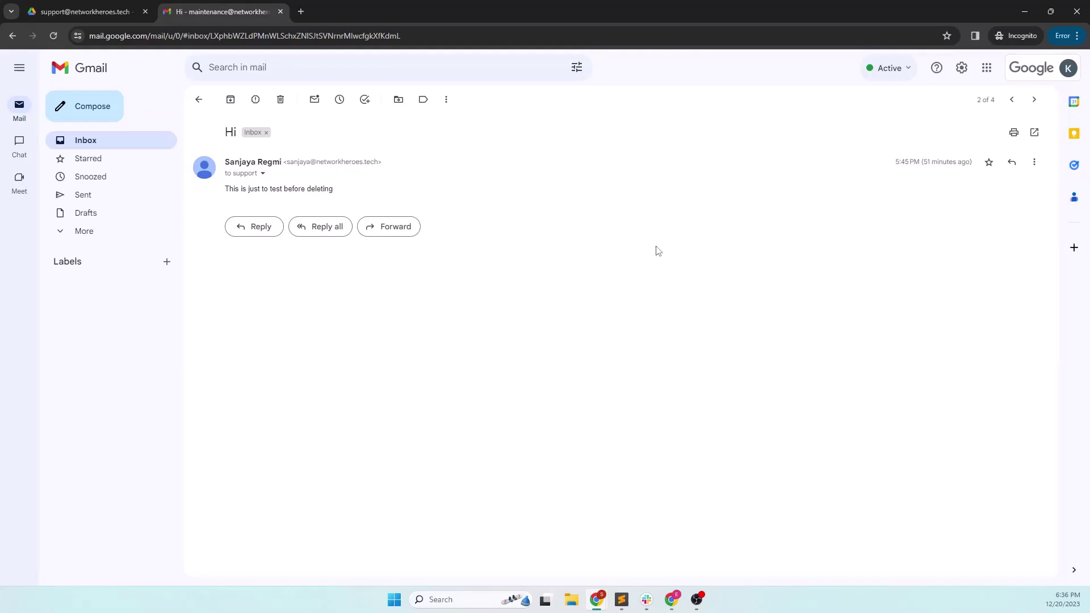